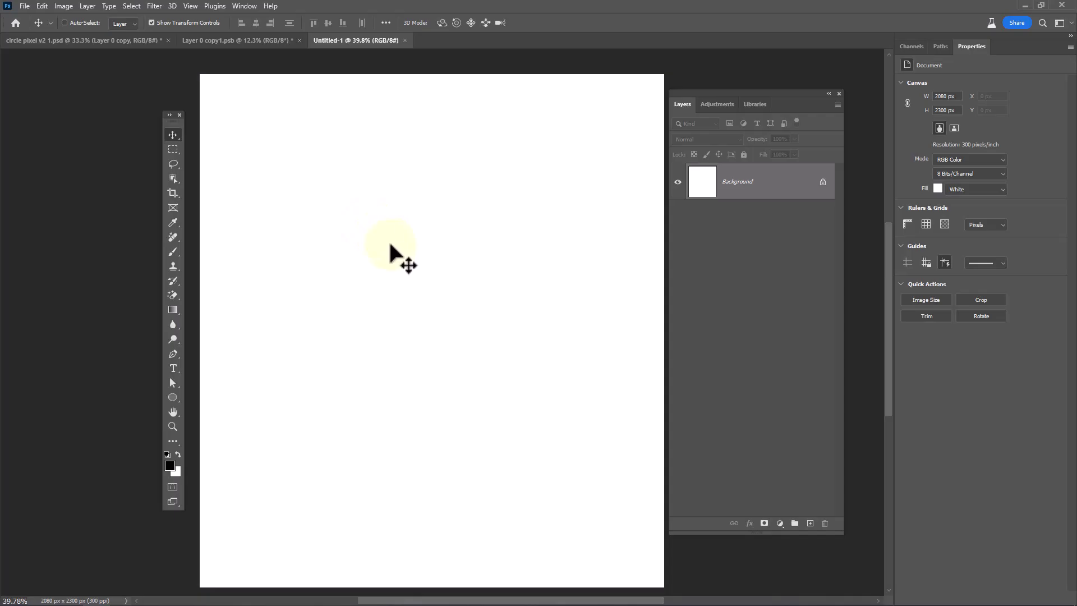
Step: Add a Gradient fill layer above the background using the Foreground to Background preset from the Basics group
{"action": "left_click", "coordinate": [780, 522]}
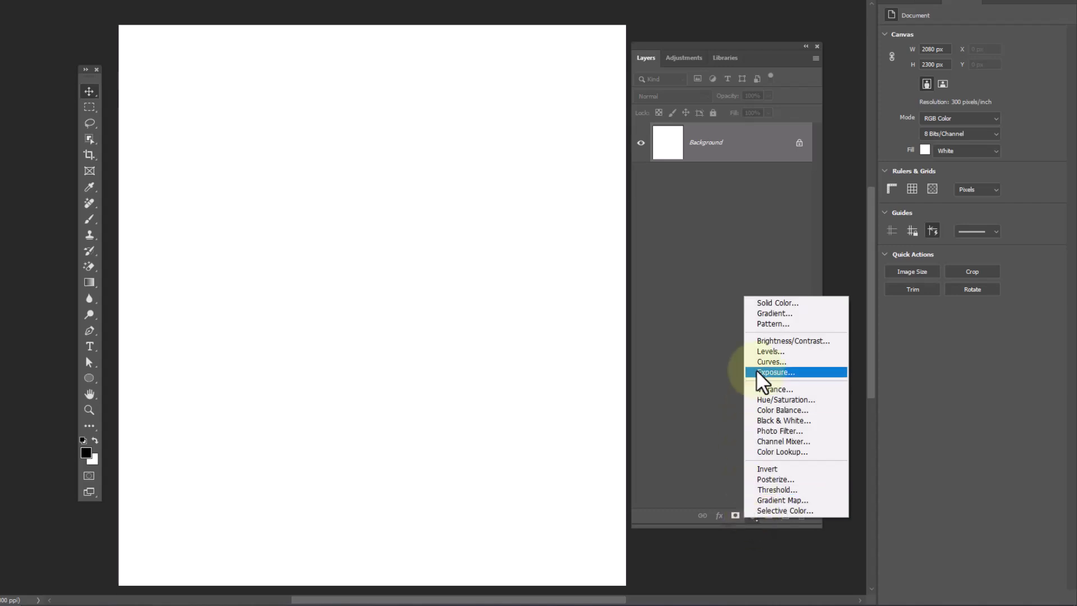
{"action": "left_click", "coordinate": [777, 314]}
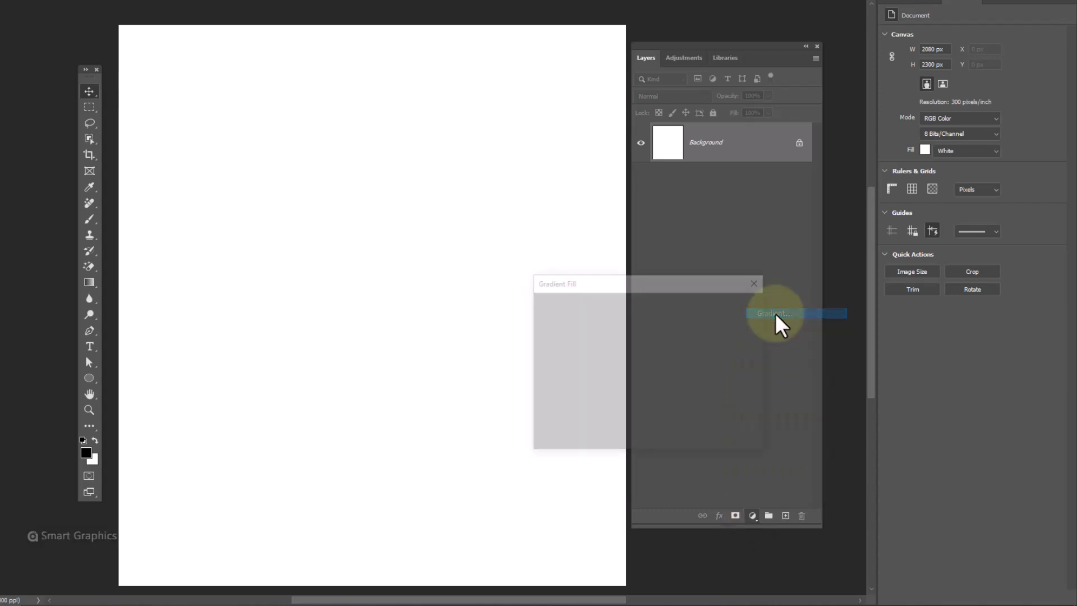
{"action": "left_click", "coordinate": [646, 305]}
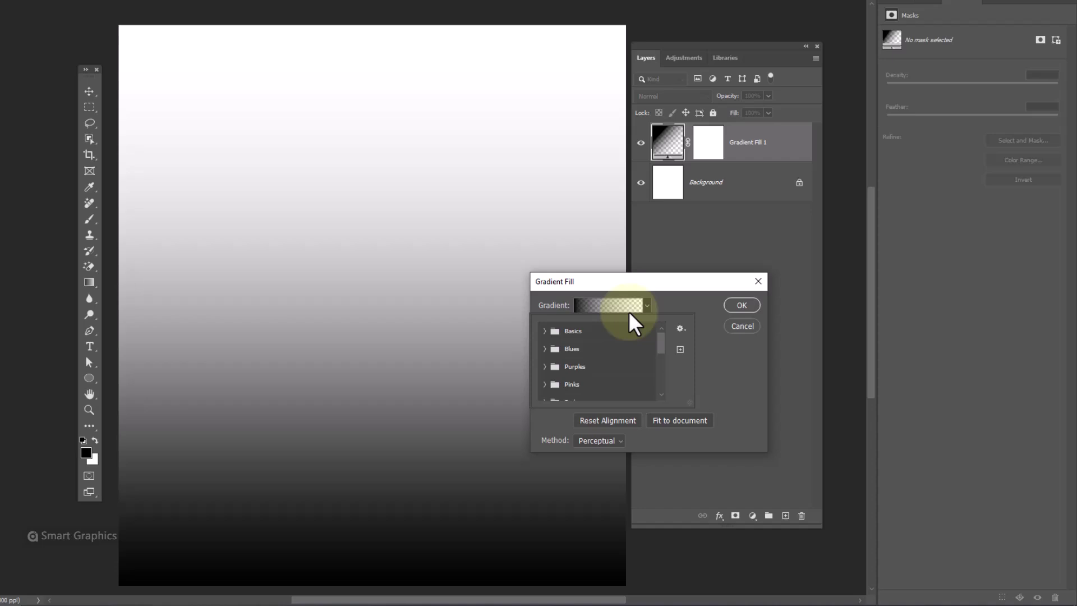
{"action": "left_click", "coordinate": [544, 331]}
{"action": "left_click", "coordinate": [557, 349]}
{"action": "left_click", "coordinate": [691, 308]}
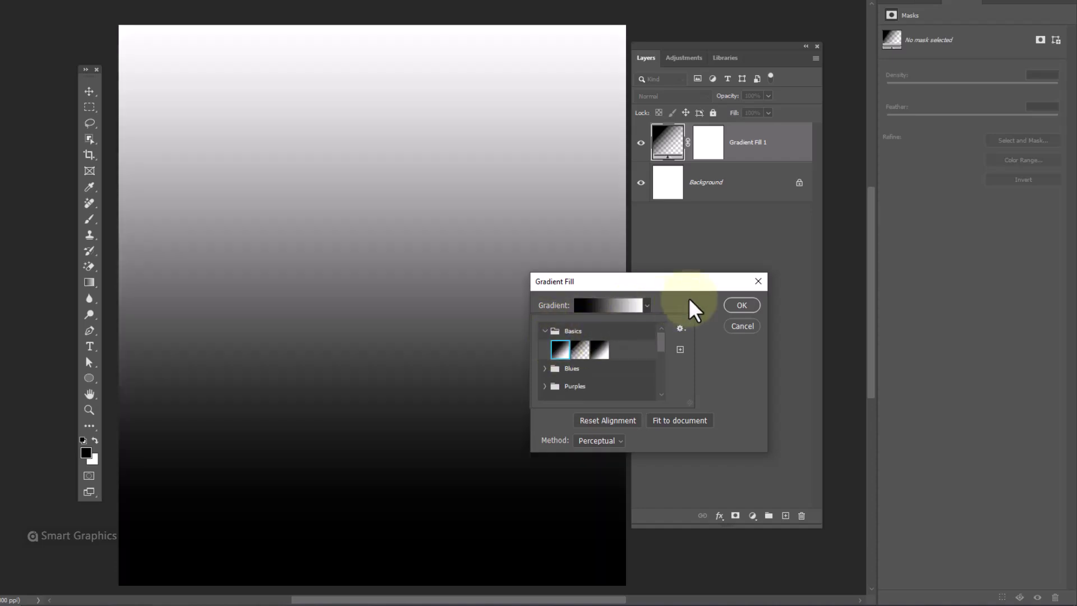
Step: Make the gradient fill Radial and turn on its Reverse and Dither options
{"action": "left_click", "coordinate": [597, 324]}
{"action": "left_click", "coordinate": [585, 339]}
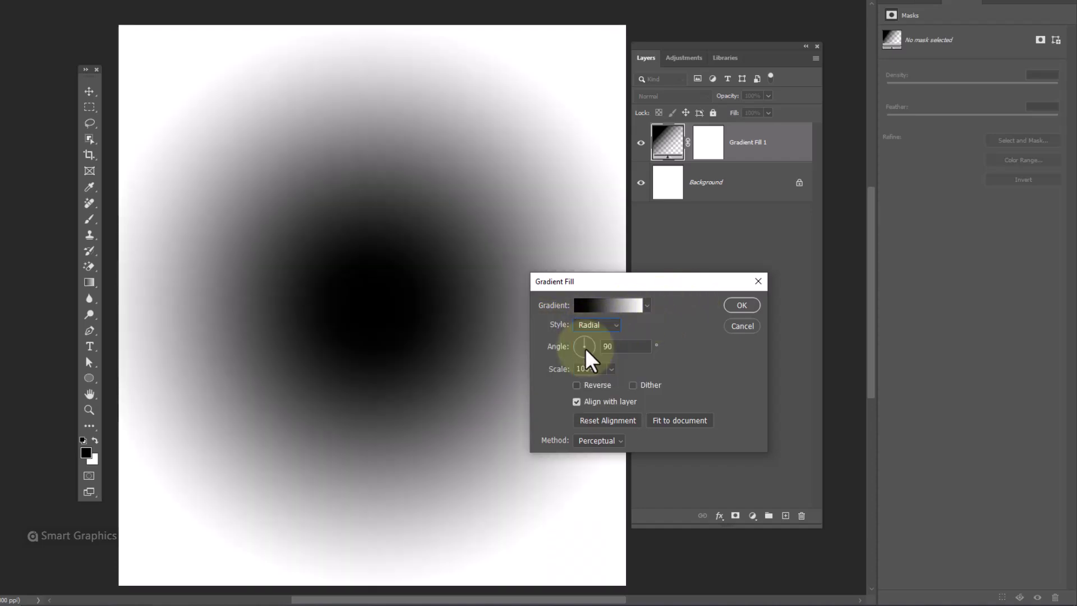
{"action": "left_click", "coordinate": [634, 385]}
{"action": "left_click", "coordinate": [594, 385]}
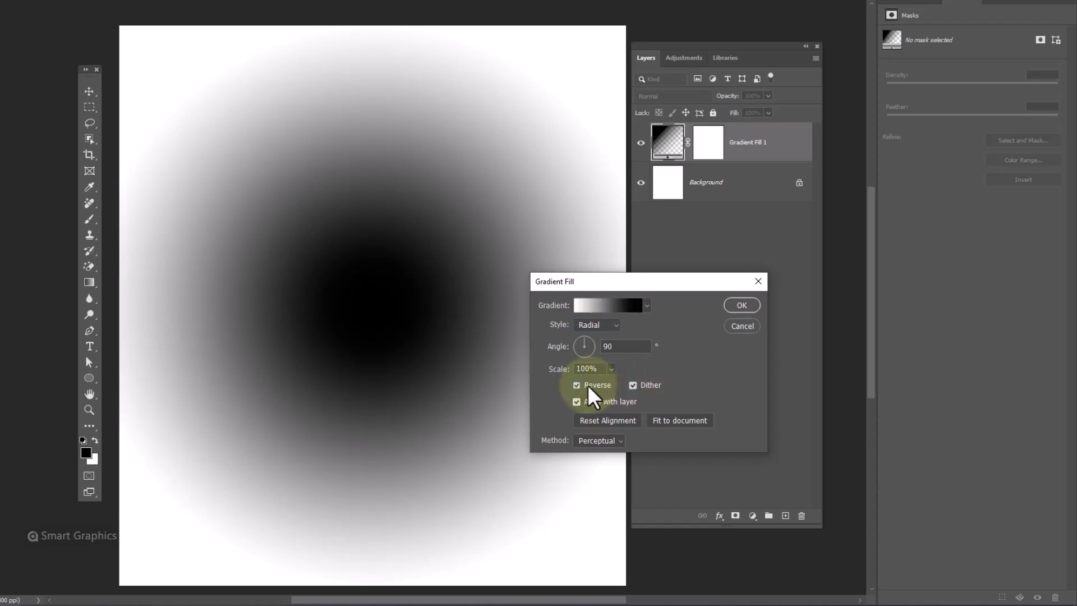
Step: Open the gradient for editing and change its white end stop to light grey eeeaea
{"action": "left_click", "coordinate": [600, 305]}
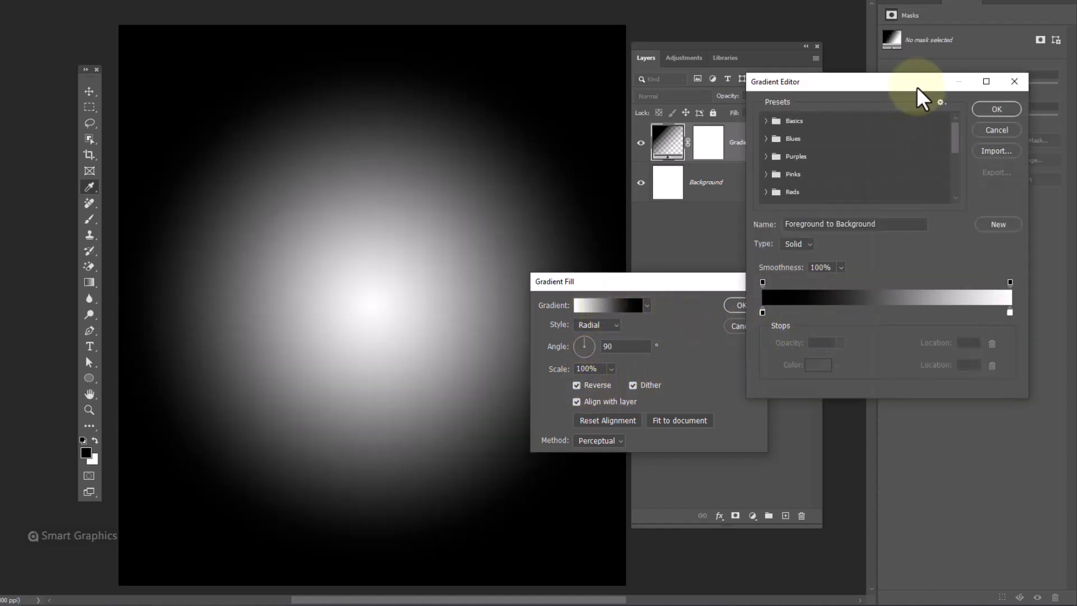
{"action": "left_click_drag", "start_coordinate": [917, 84], "coordinate": [639, 130]}
{"action": "double_click", "coordinate": [731, 357]}
{"action": "left_click", "coordinate": [742, 213]}
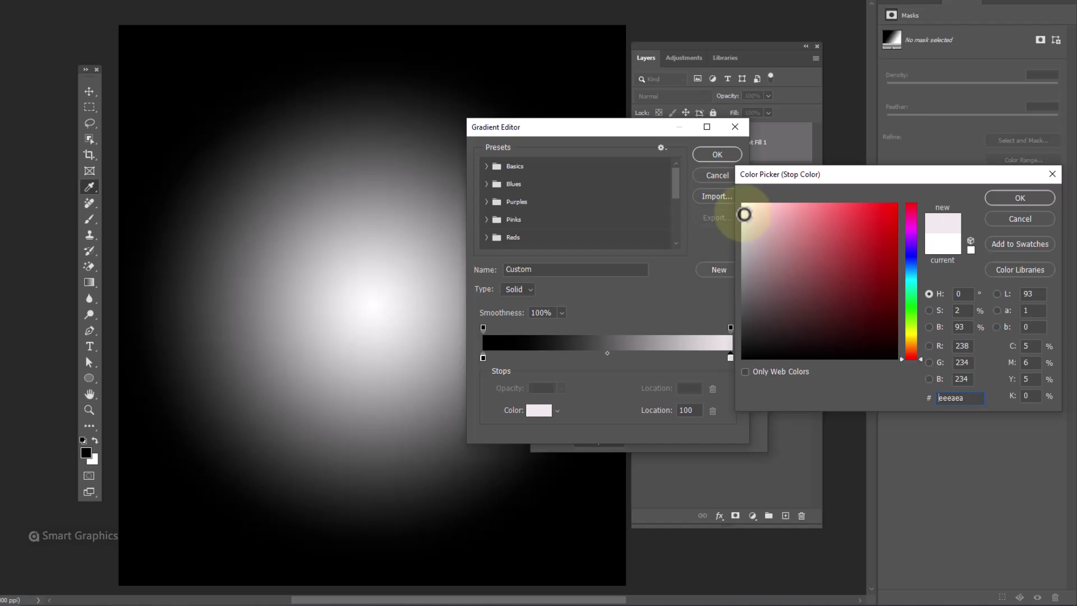
{"action": "left_click", "coordinate": [1020, 198]}
Step: Change the gradient's black start stop to a medium grey and apply the gradient fill
{"action": "double_click", "coordinate": [483, 357]}
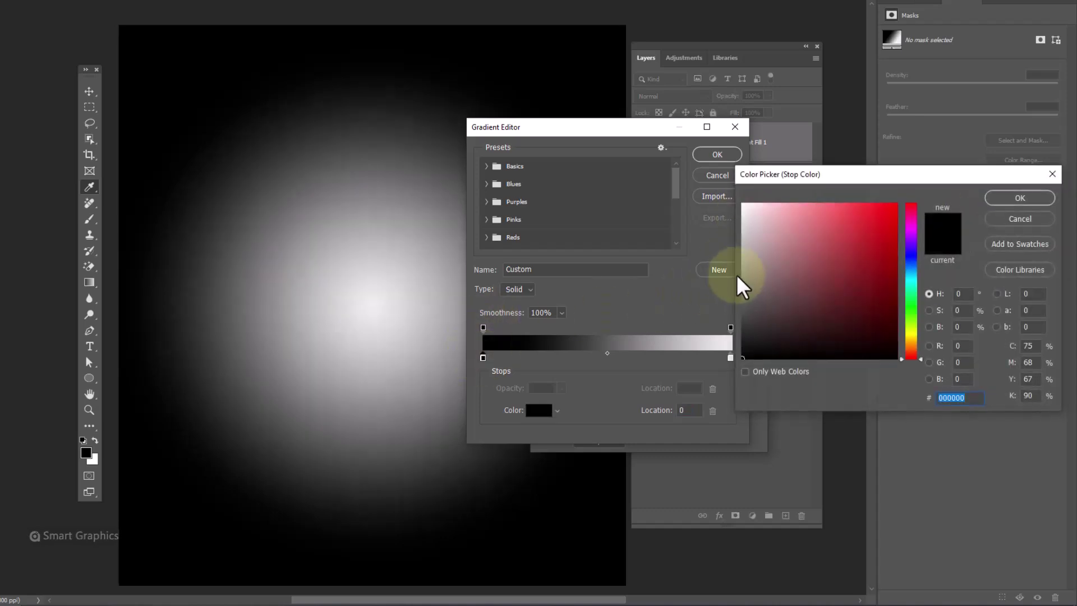
{"action": "left_click", "coordinate": [741, 262]}
{"action": "left_click", "coordinate": [1019, 198]}
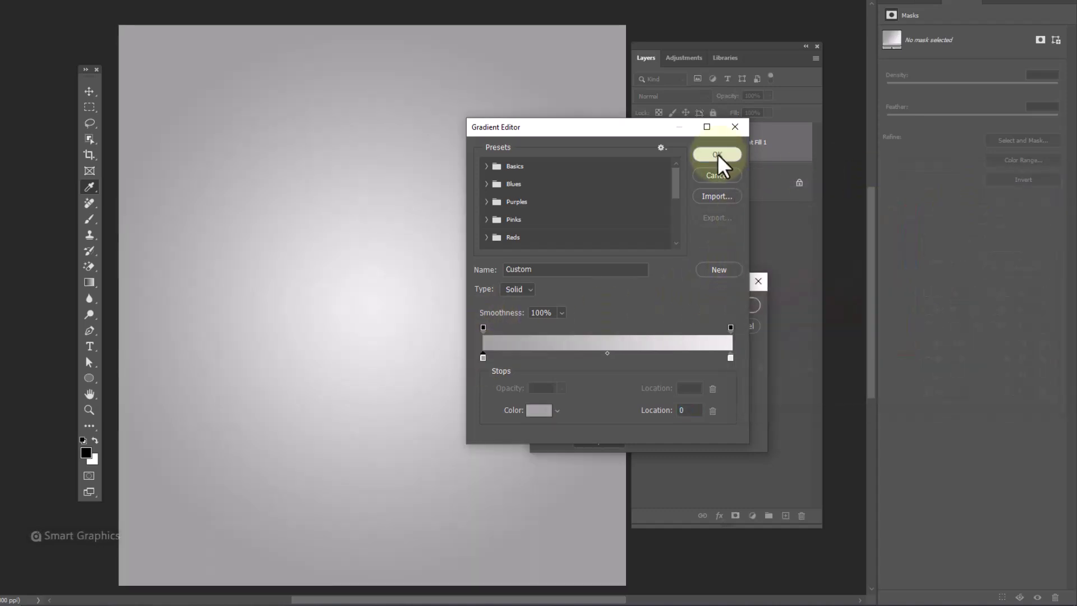
{"action": "left_click", "coordinate": [717, 154]}
{"action": "left_click", "coordinate": [745, 313]}
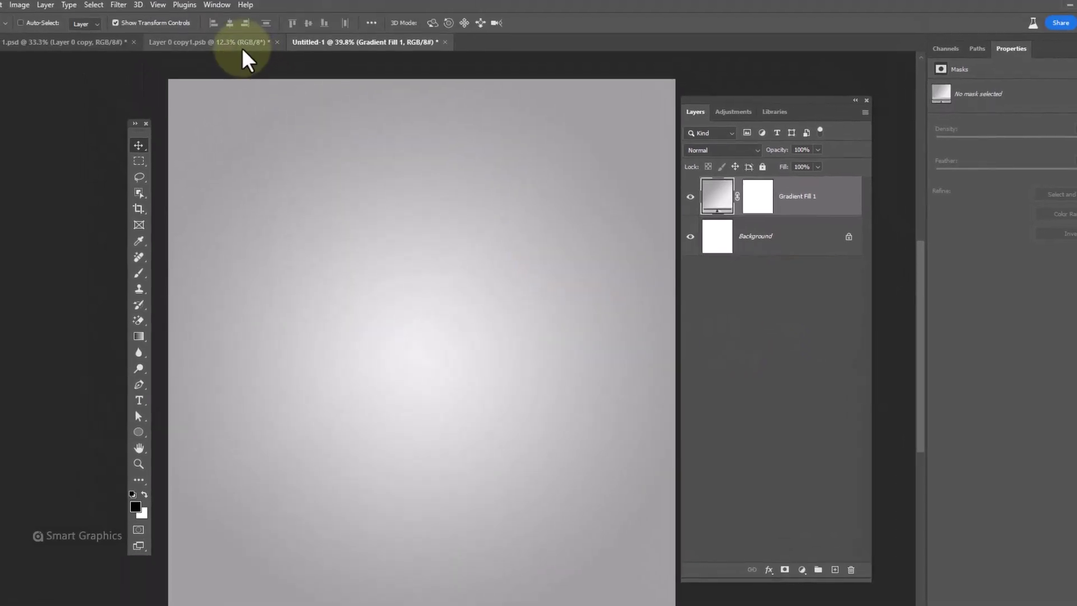
Step: In the Layer 0 copy1.psb document, select the subject automatically and mask out the blue backdrop
{"action": "left_click", "coordinate": [241, 46]}
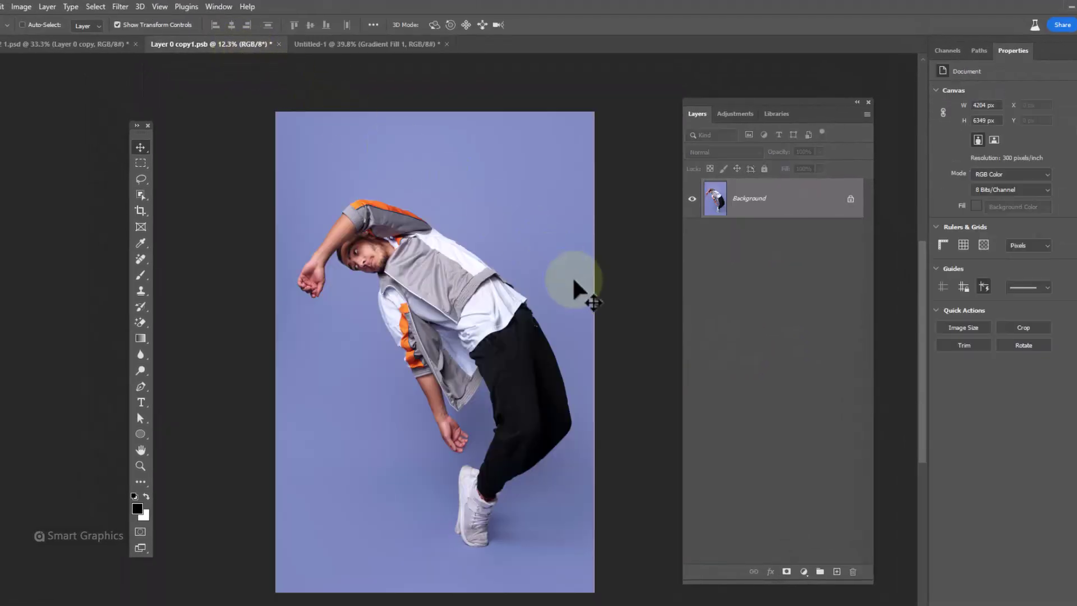
{"action": "left_click", "coordinate": [94, 7]}
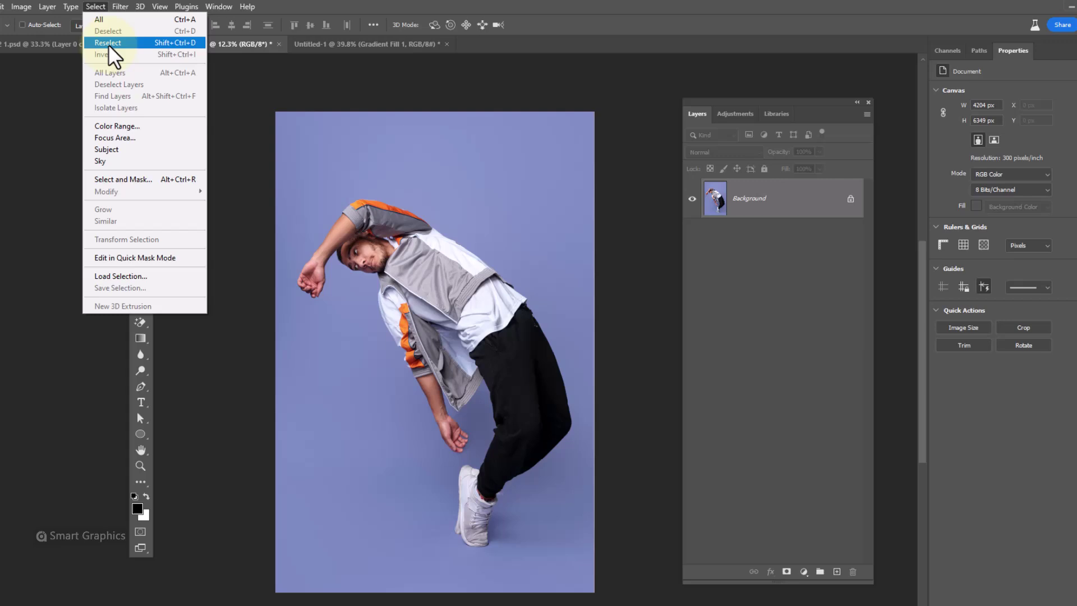
{"action": "left_click", "coordinate": [122, 152]}
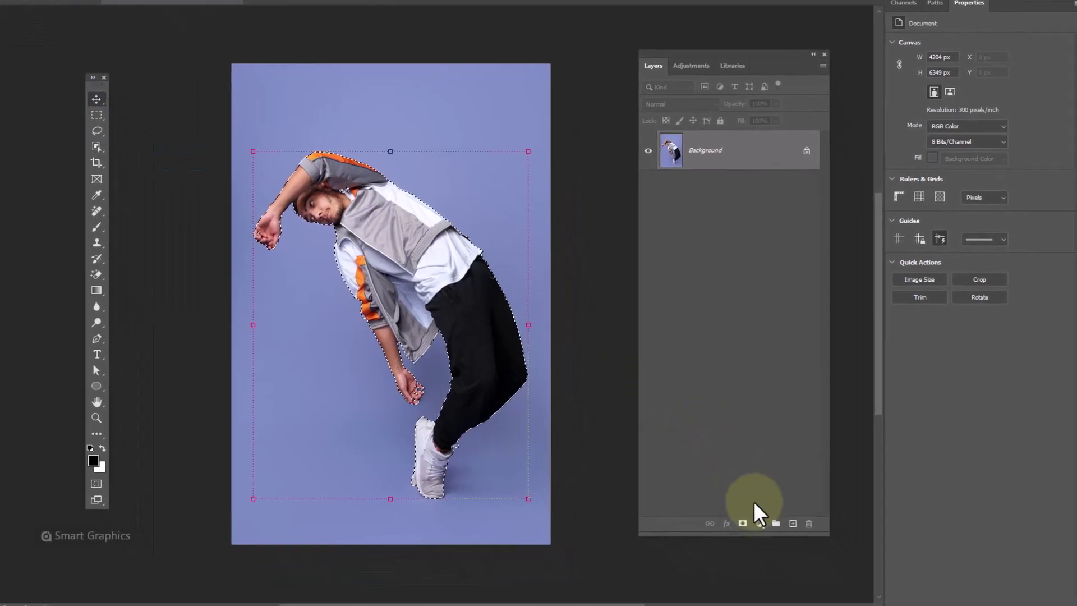
{"action": "left_click", "coordinate": [733, 516]}
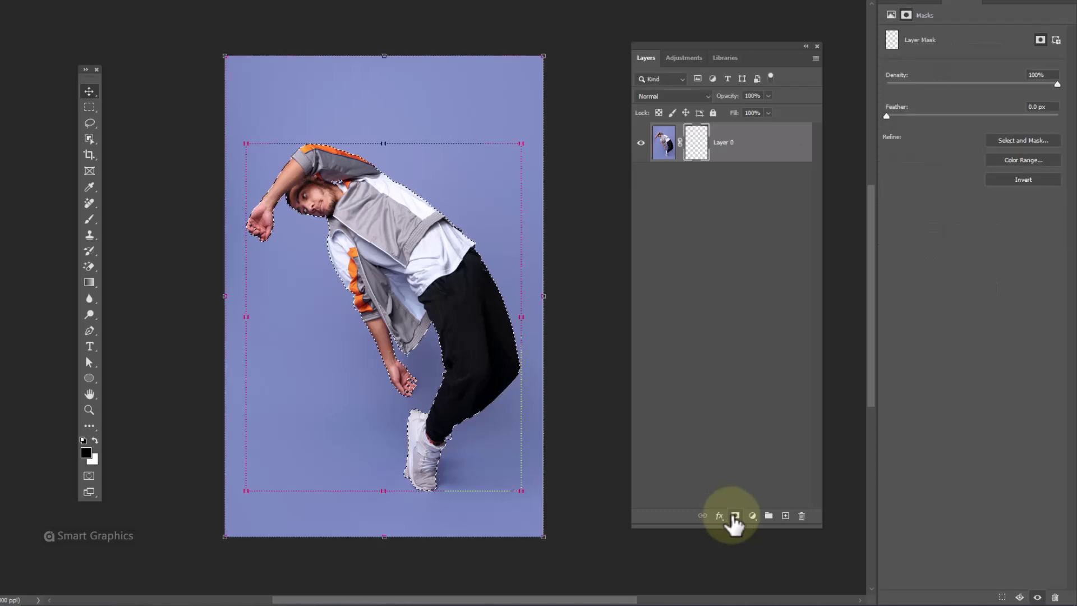
Step: Convert the masked cutout to a smart object named Model and place it mid-canvas in Untitled-1, about 916 × 1158 px
{"action": "right_click", "coordinate": [731, 145]}
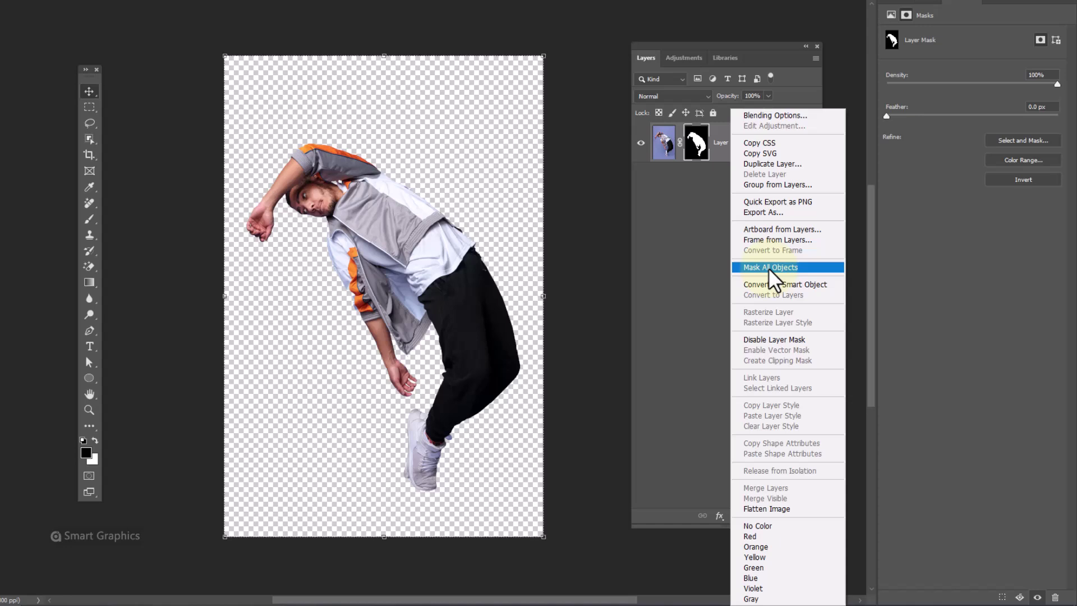
{"action": "left_click", "coordinate": [774, 285]}
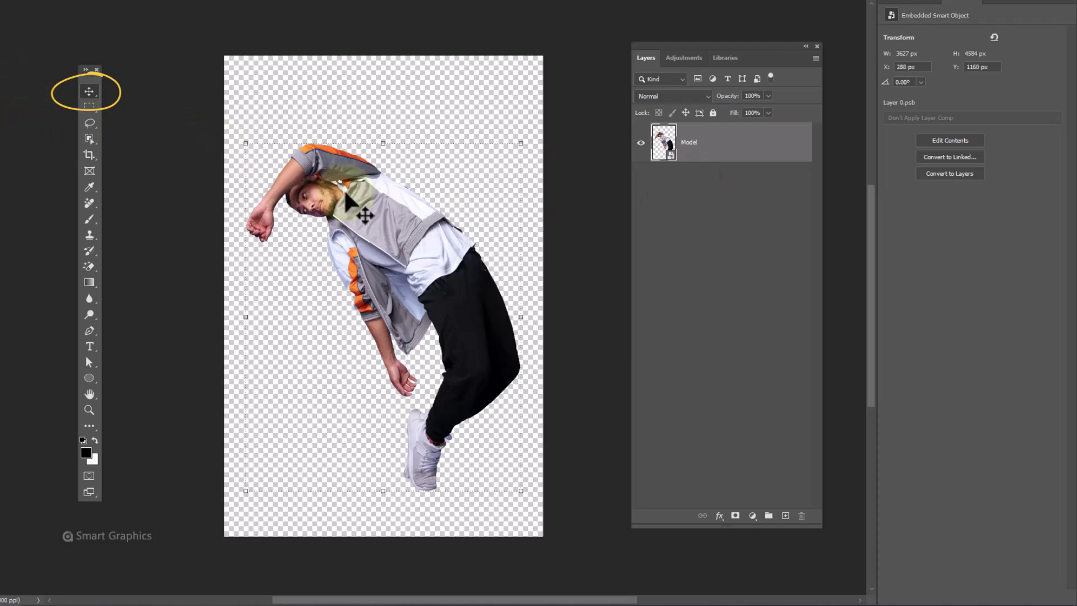
{"action": "mouse_move", "coordinate": [349, 162]}
{"action": "left_mouse_down"}
{"action": "mouse_move", "coordinate": [271, 8]}
{"action": "mouse_move", "coordinate": [284, 1]}
{"action": "mouse_move", "coordinate": [312, 34]}
{"action": "mouse_move", "coordinate": [437, 325]}
{"action": "left_mouse_up"}
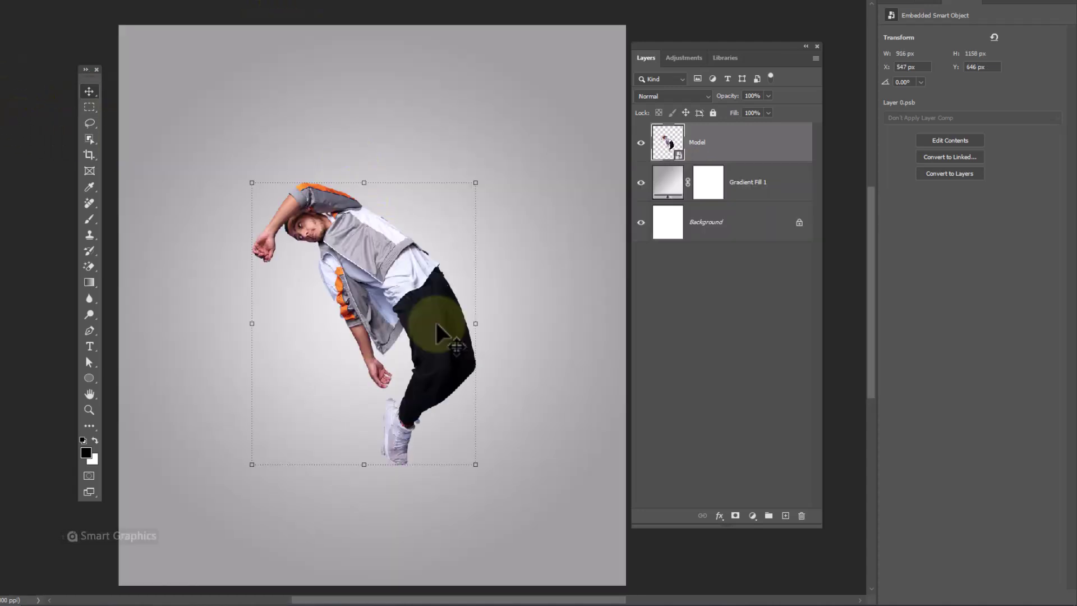
Step: Copy a narrow vertical strip of the orange sleeve stripe, about 9 × 129 px, from the Model layer to a new layer
{"action": "left_click", "coordinate": [90, 108]}
{"action": "right_click", "coordinate": [92, 110]}
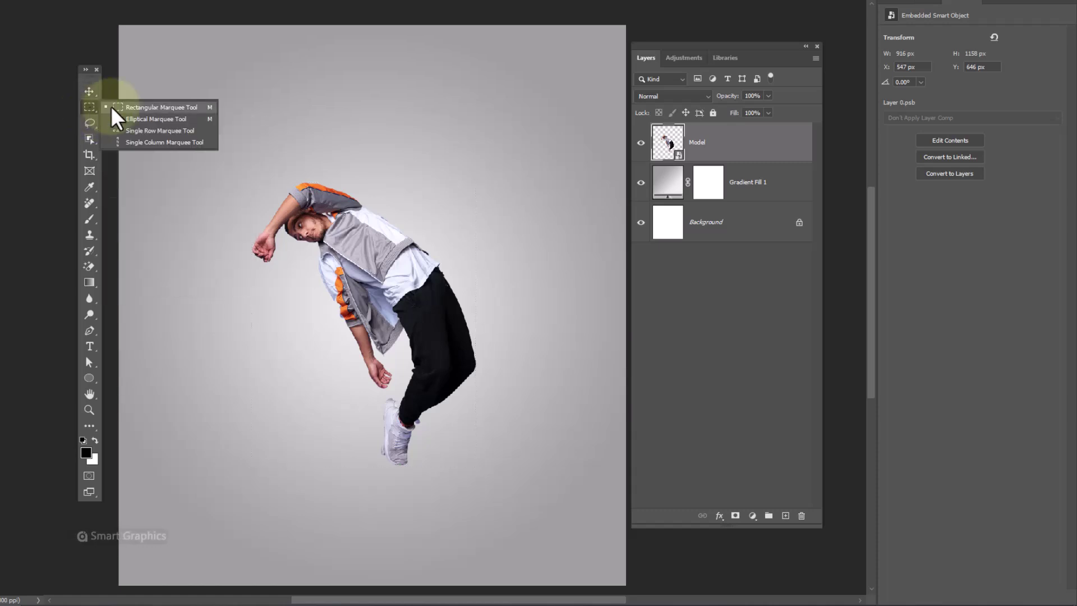
{"action": "left_click", "coordinate": [141, 109]}
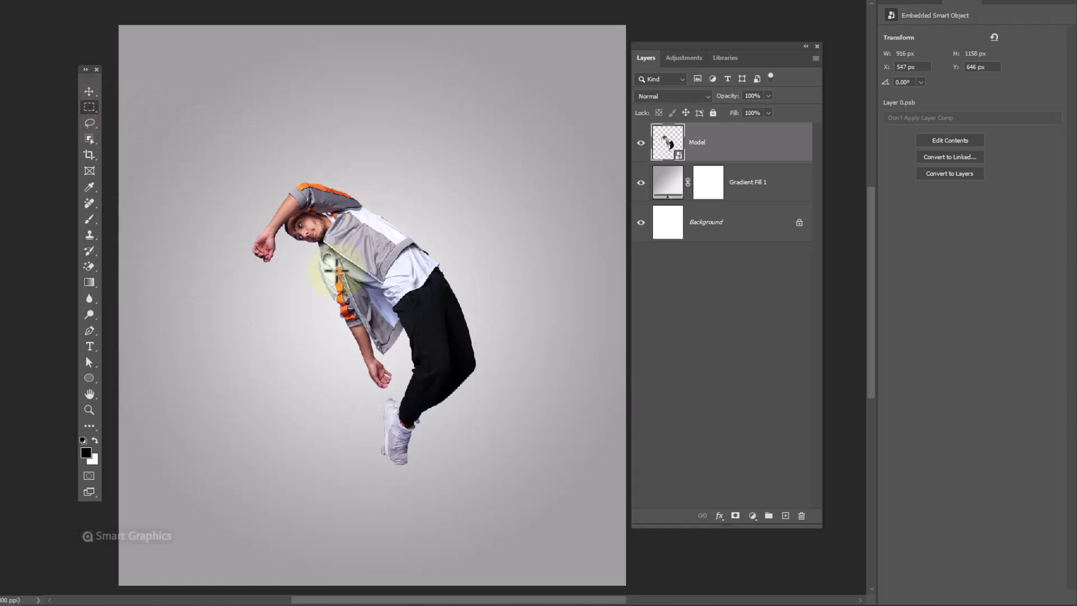
{"action": "left_click_drag", "start_coordinate": [335, 270], "coordinate": [340, 300]}
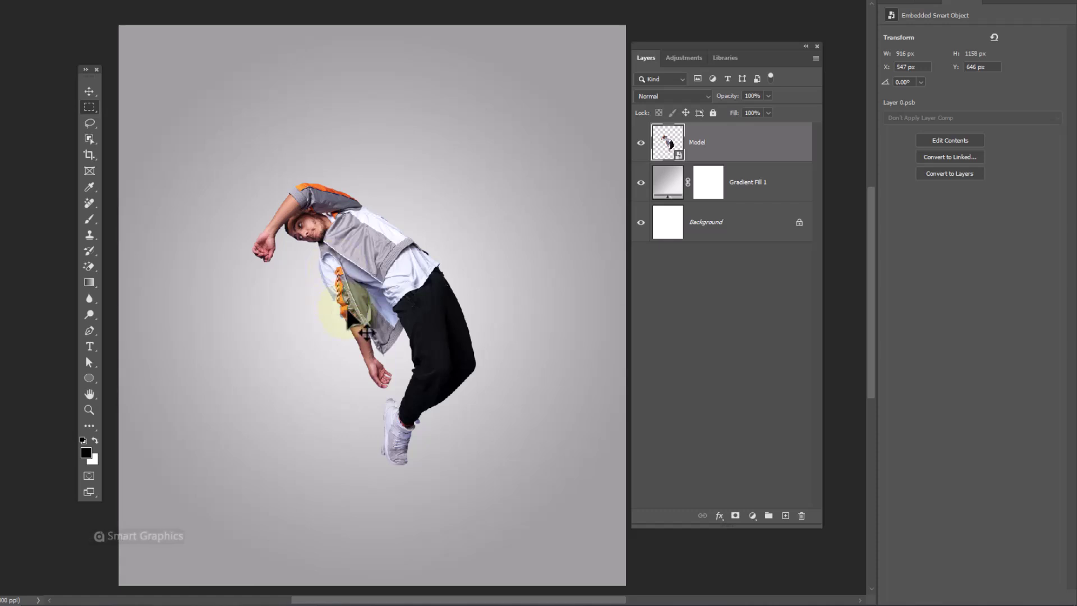
{"action": "key", "text": "ctrl+j"}
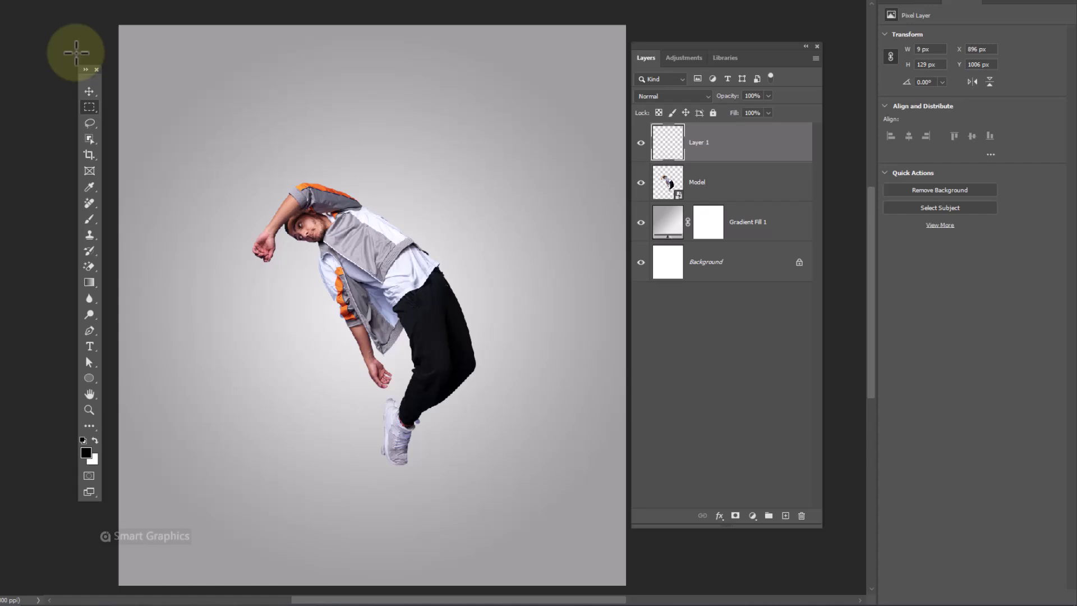
Step: Move the orange strip to the empty area above the model's back, level with the top of the raised arm
{"action": "left_click", "coordinate": [89, 90]}
{"action": "scroll", "coordinate": [336, 297], "scroll_direction": "up", "scroll_amount": 2}
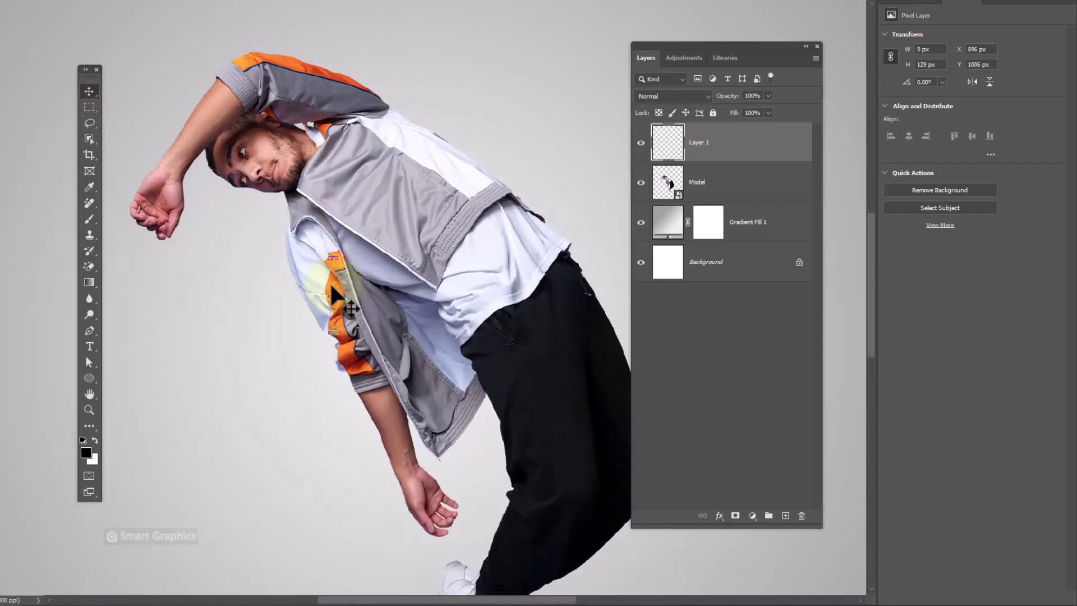
{"action": "left_click_drag", "start_coordinate": [332, 288], "coordinate": [494, 80]}
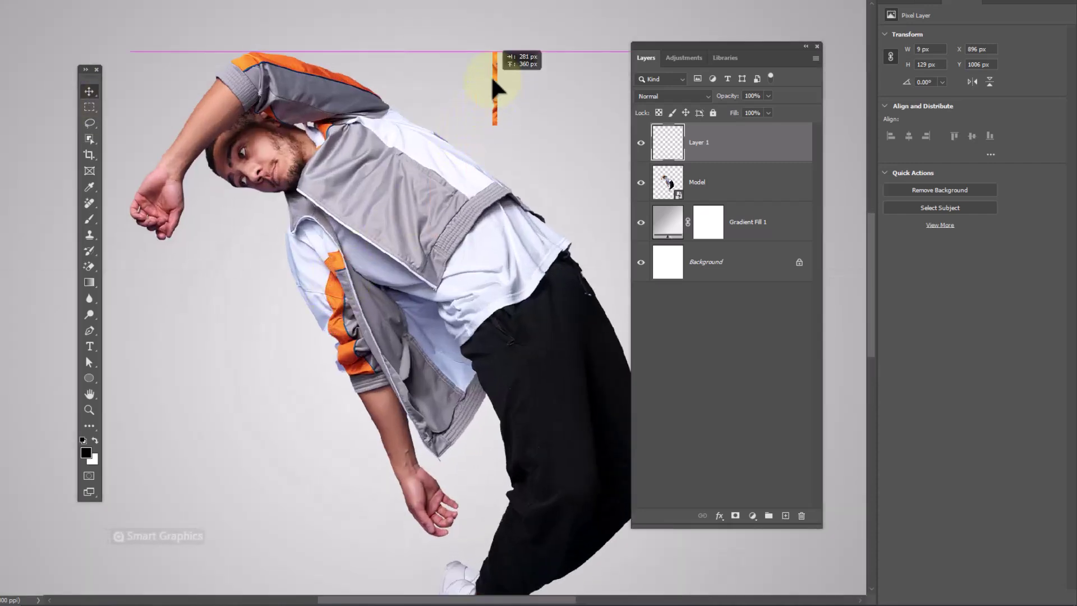
Step: Copy an equally narrow strip of the grey jacket from the Model layer to a new layer and place it directly below the orange strip
{"action": "left_click_drag", "start_coordinate": [534, 214], "coordinate": [479, 202]}
{"action": "left_click", "coordinate": [471, 216]}
{"action": "key", "text": "m"}
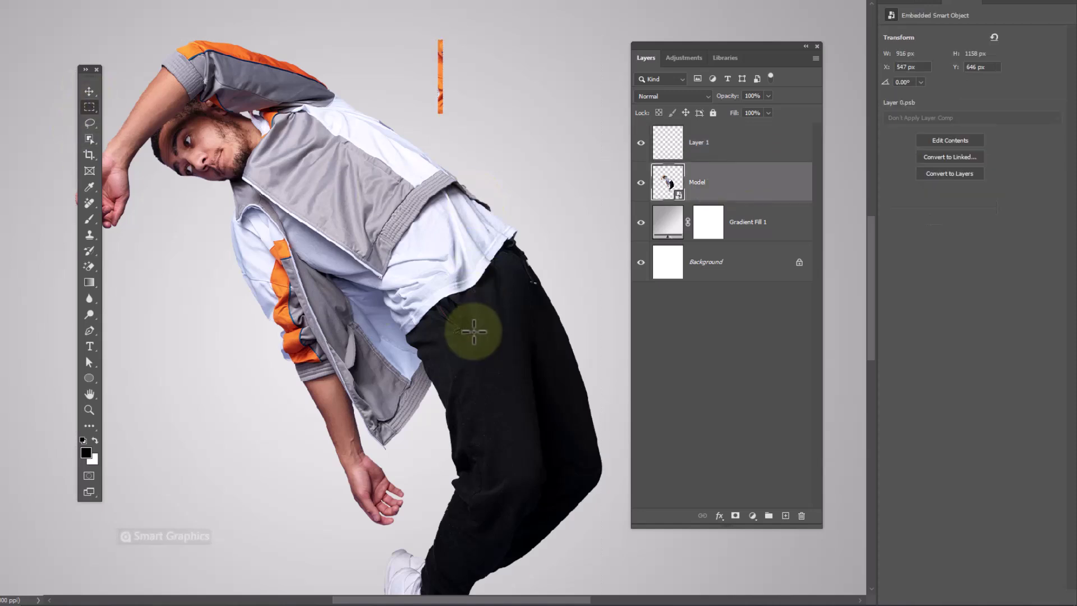
{"action": "left_click_drag", "start_coordinate": [326, 160], "coordinate": [443, 168]}
{"action": "key", "text": "ctrl+j"}
{"action": "key", "text": "v"}
Step: Copy a strip of the black trousers, about 9 × 114 px, from the Model layer to a new layer and place it below the grey strip
{"action": "left_click", "coordinate": [713, 230]}
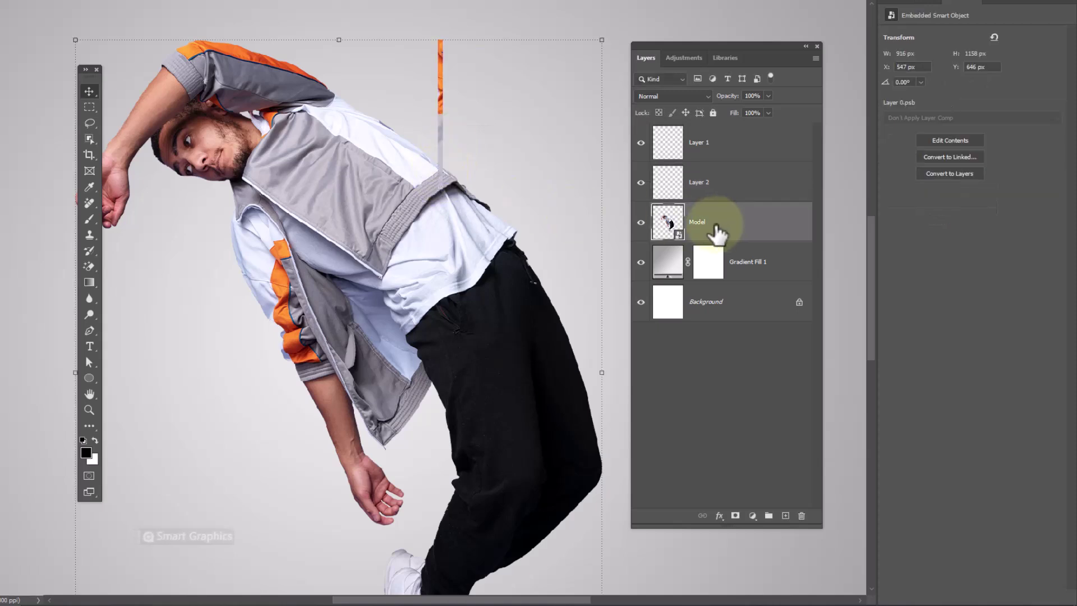
{"action": "key", "text": "m"}
{"action": "left_click_drag", "start_coordinate": [481, 292], "coordinate": [439, 208]}
{"action": "key", "text": "ctrl+j"}
{"action": "left_click", "coordinate": [89, 92]}
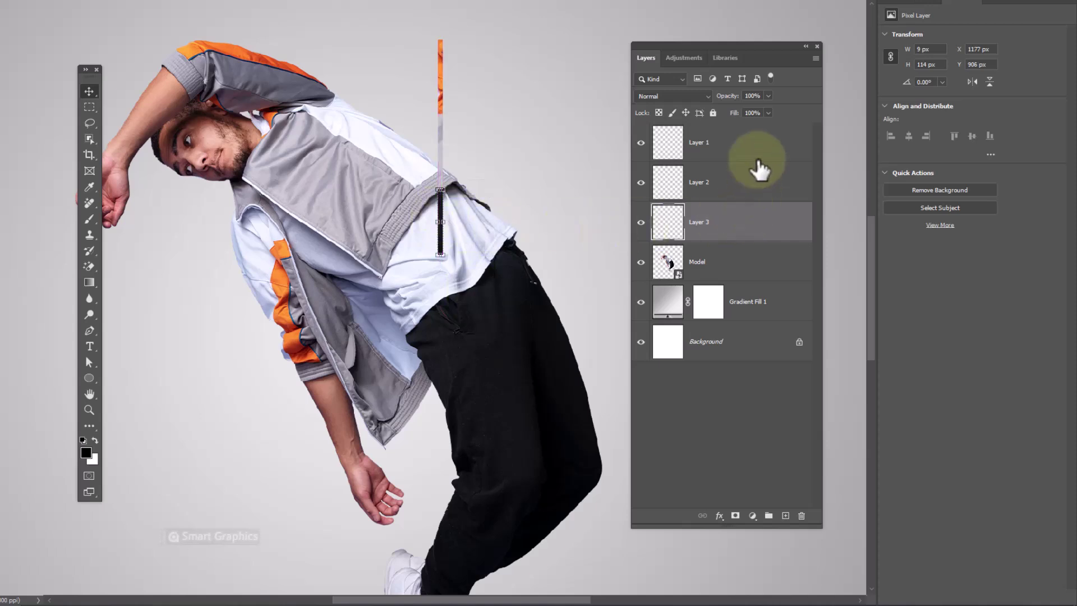
Step: Merge the three strip layers into a single layer named Pixels
{"action": "left_click", "coordinate": [740, 152], "text": "shift"}
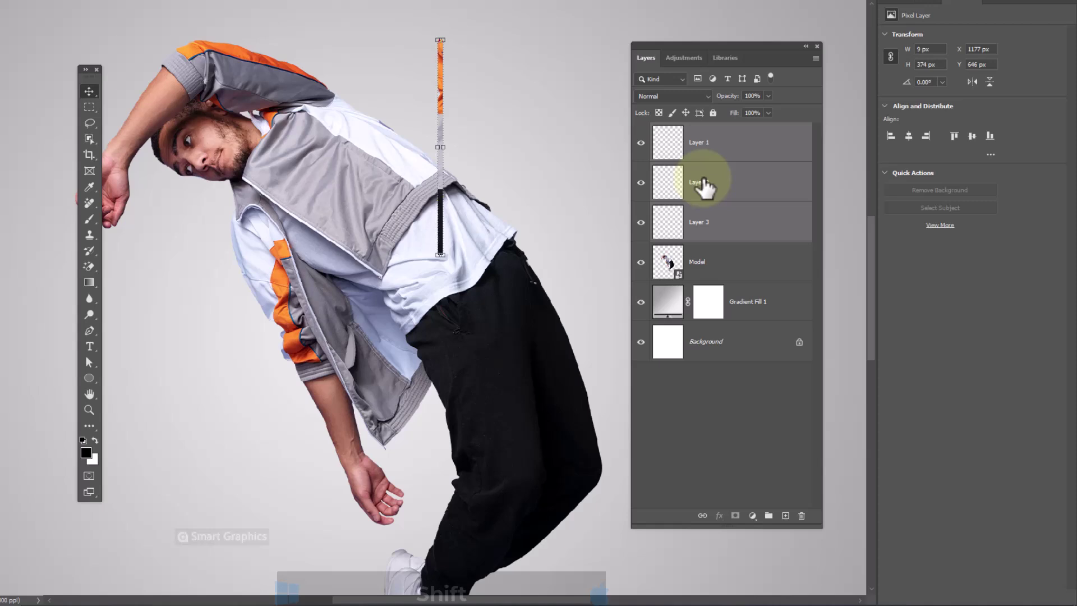
{"action": "key", "text": "ctrl+e"}
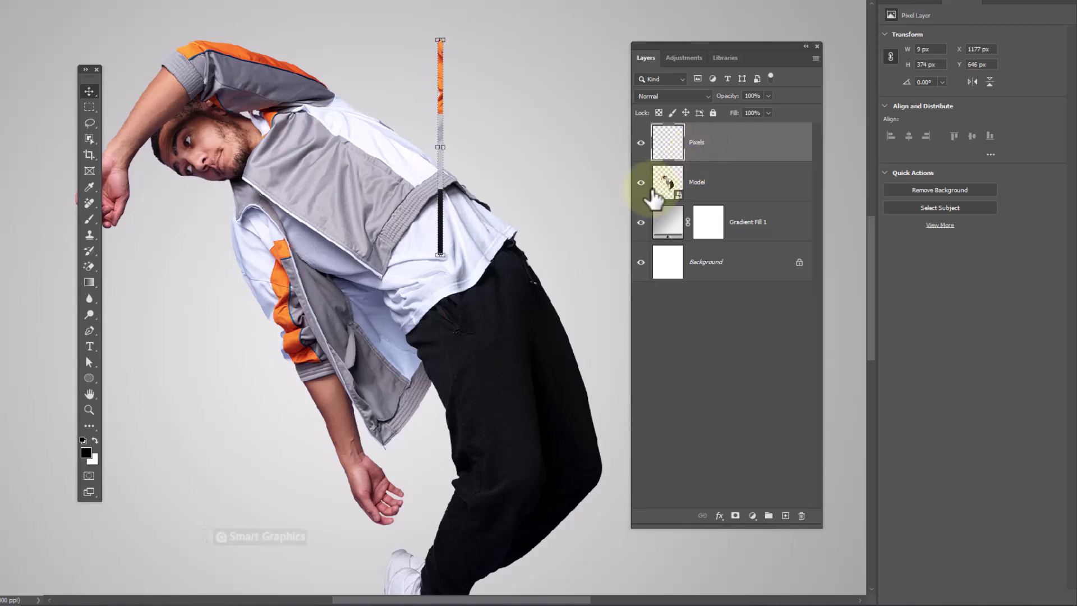
Step: Stretch the Pixels strip sideways in both directions until it spans the full canvas width
{"action": "key", "text": "ctrl+0"}
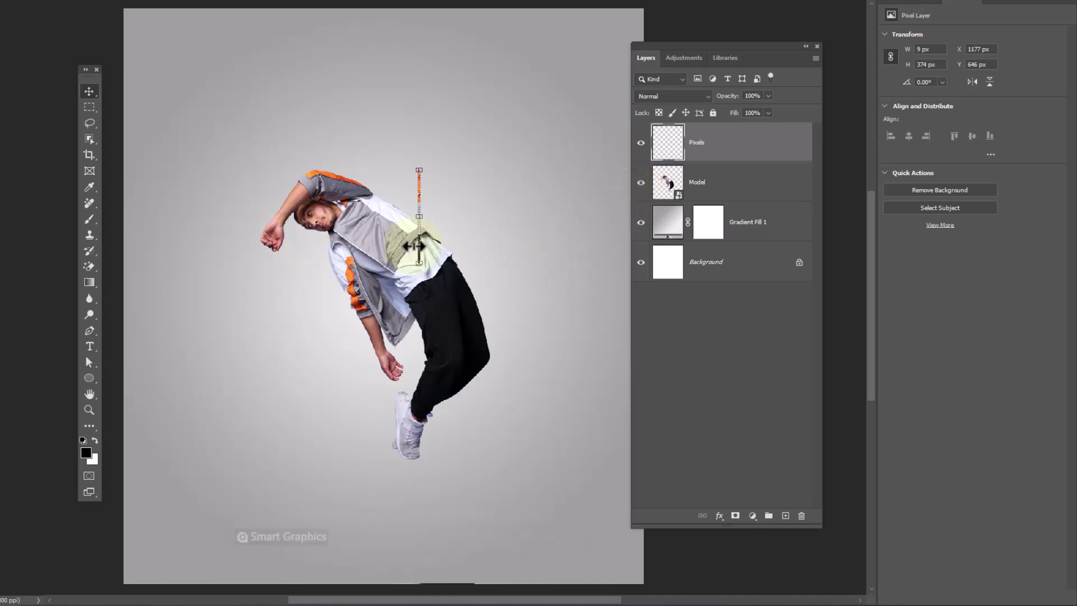
{"action": "scroll", "coordinate": [423, 221], "scroll_direction": "down", "scroll_amount": 1}
{"action": "left_click_drag", "start_coordinate": [427, 217], "coordinate": [624, 217]}
{"action": "left_click_drag", "start_coordinate": [419, 217], "coordinate": [150, 217]}
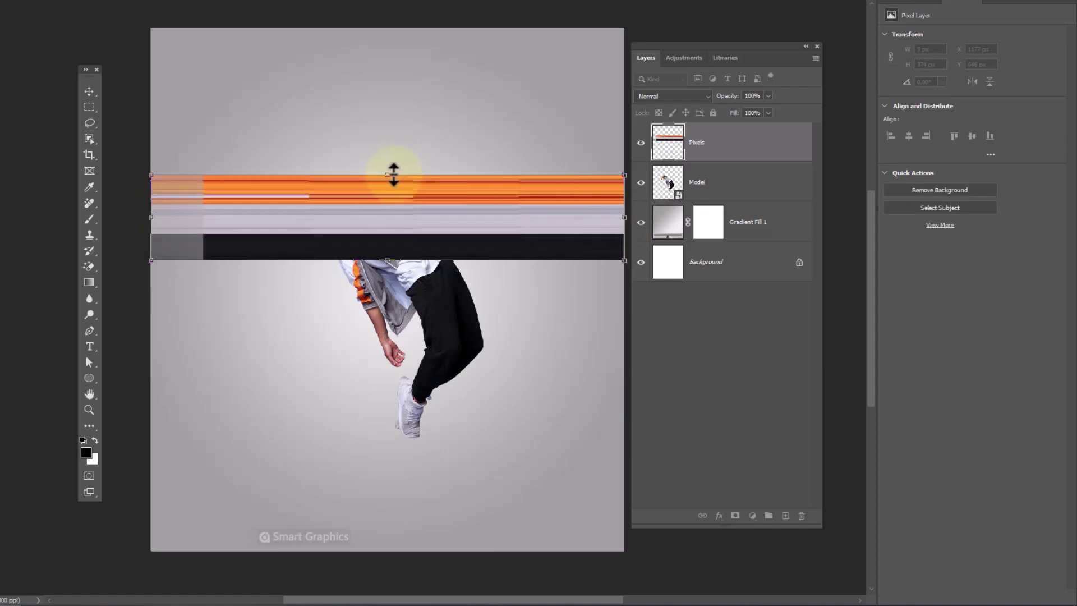
Step: Raise the stretched band over the model's upper body, adjust its height to about 393 px, and commit the transform
{"action": "left_click_drag", "start_coordinate": [388, 174], "coordinate": [386, 142]}
{"action": "left_click_drag", "start_coordinate": [408, 219], "coordinate": [409, 178]}
{"action": "left_click_drag", "start_coordinate": [388, 102], "coordinate": [390, 138]}
{"action": "key", "text": "Return"}
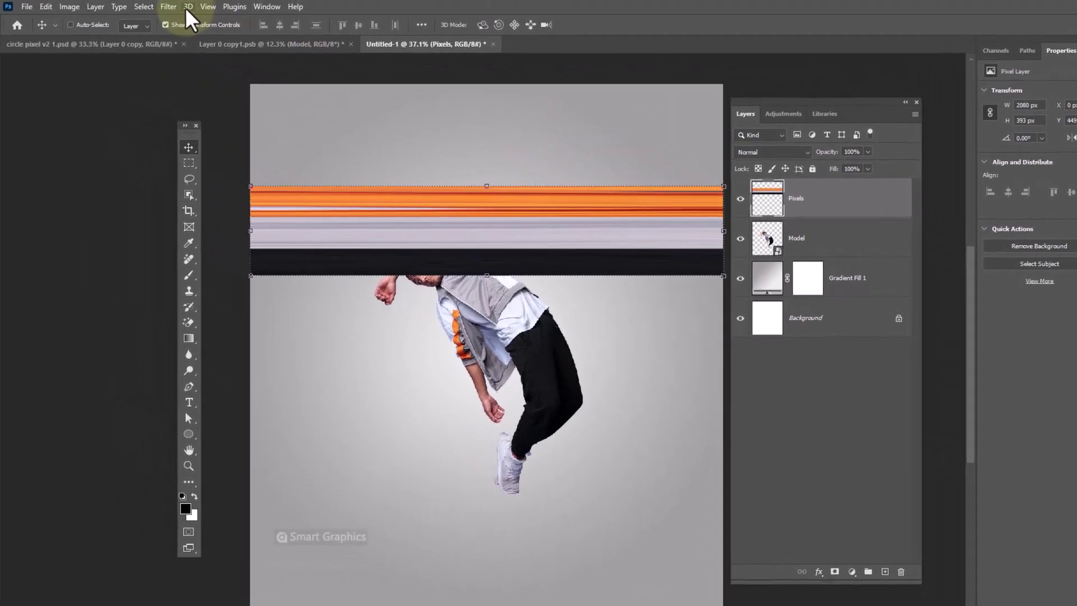
Step: Apply the Polar Coordinates distortion with Rectangular to Polar to turn the Pixels band into a ring
{"action": "left_click", "coordinate": [171, 7]}
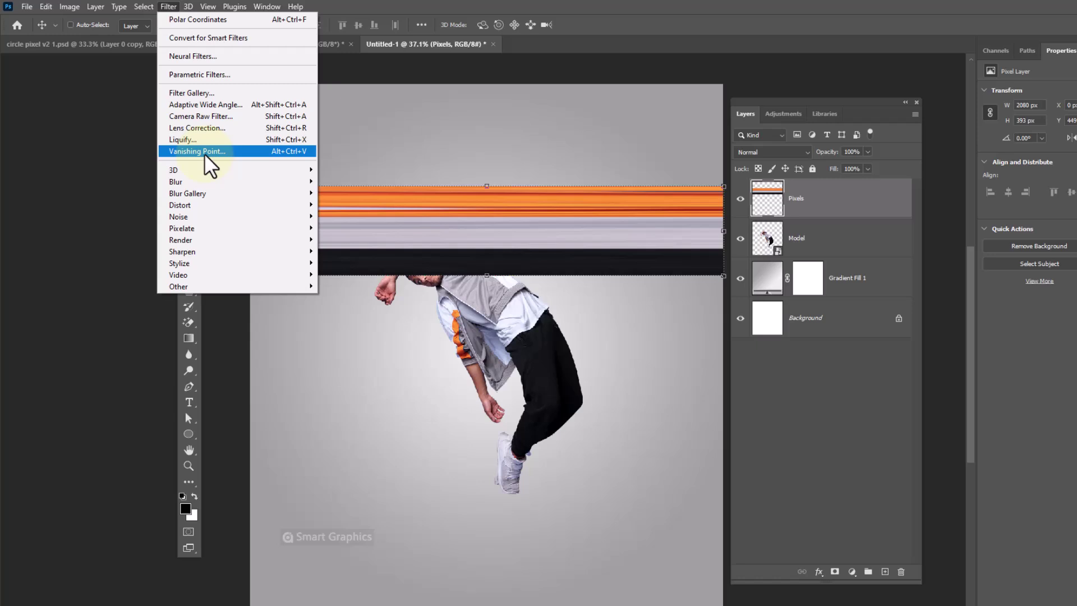
{"action": "mouse_move", "coordinate": [211, 206]}
{"action": "left_click", "coordinate": [371, 227]}
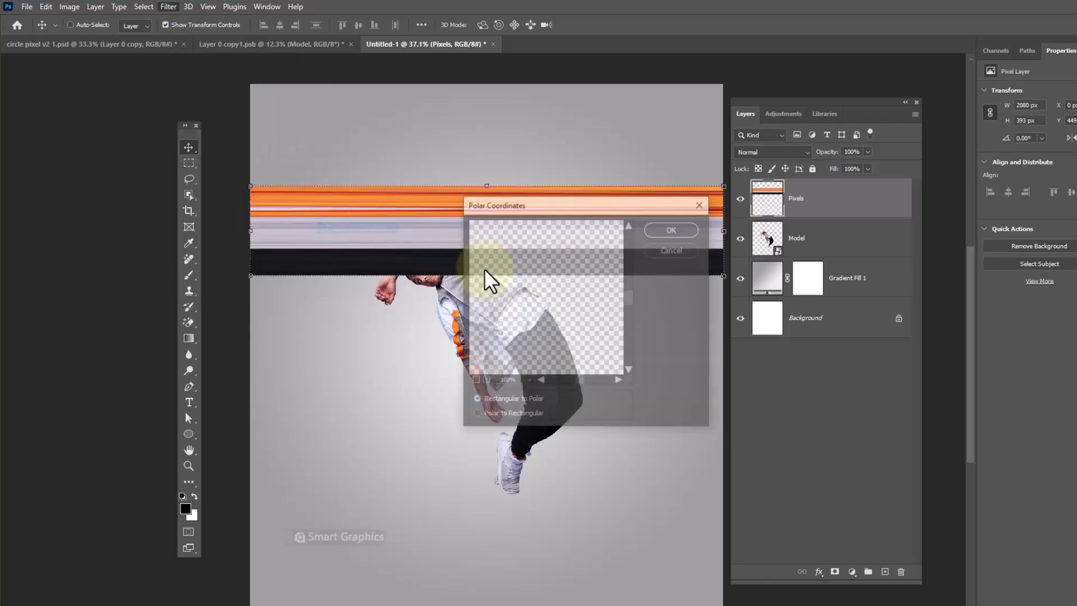
{"action": "left_click", "coordinate": [475, 381]}
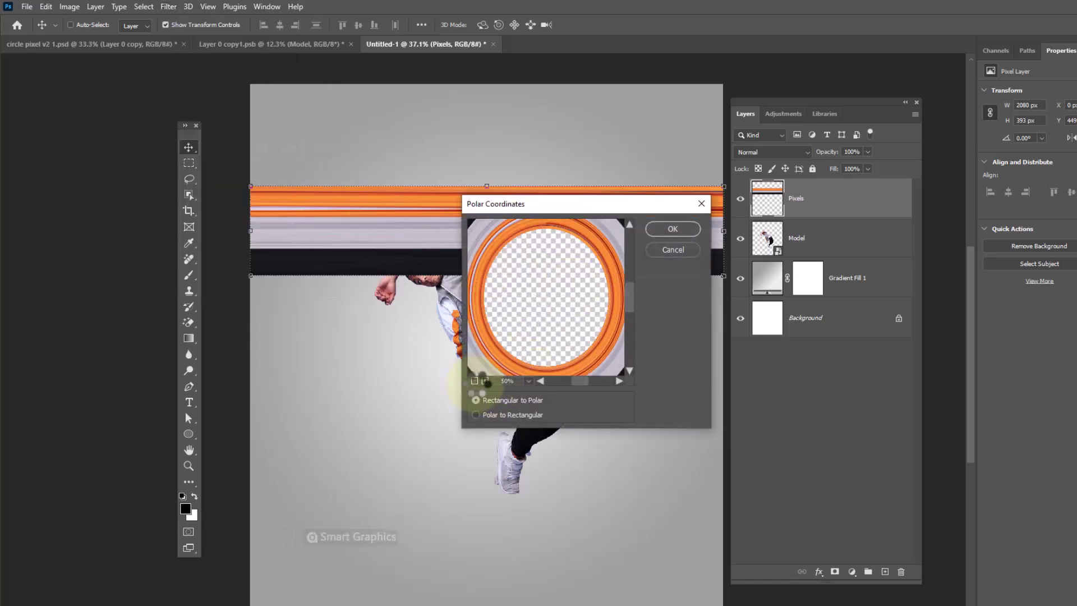
{"action": "left_click", "coordinate": [474, 381]}
{"action": "left_click", "coordinate": [672, 255]}
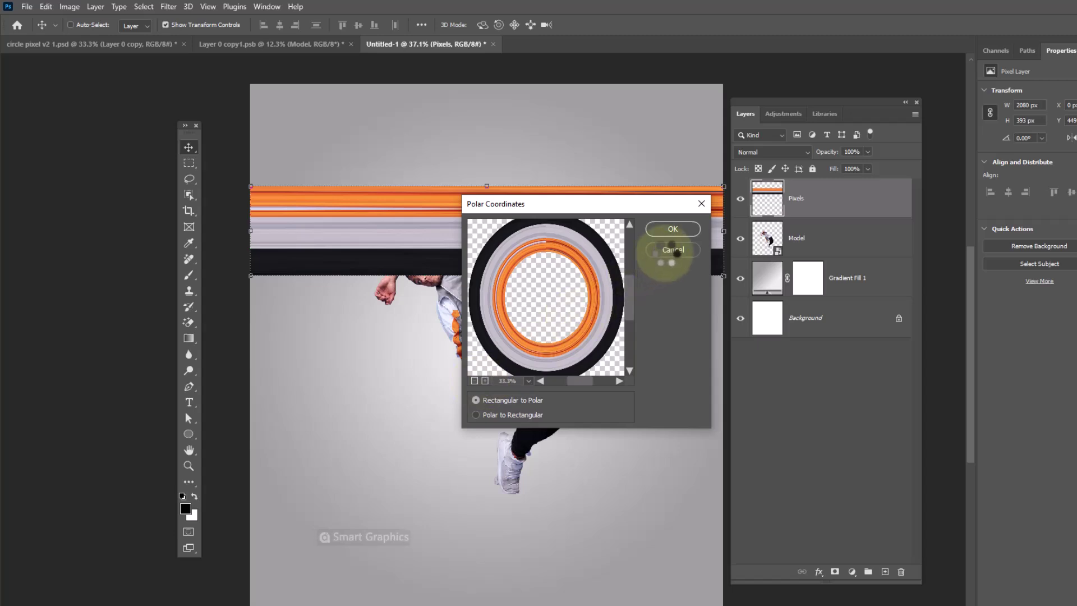
{"action": "left_click", "coordinate": [681, 230]}
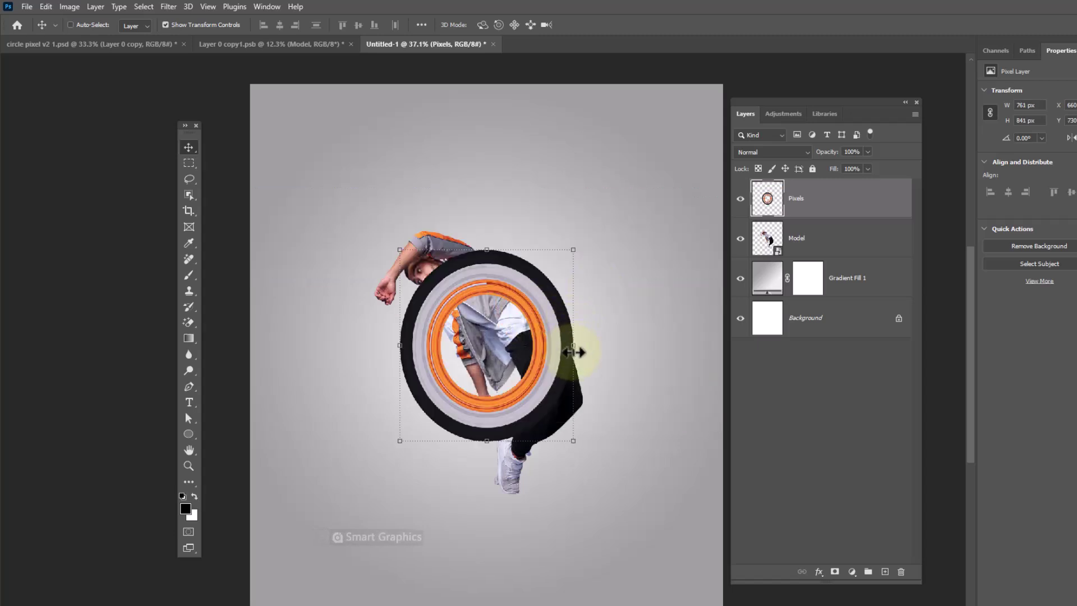
Step: Enlarge the ring around the model to about 1073 × 1075 px so it is nearly circular, and commit the transform
{"action": "left_click_drag", "start_coordinate": [573, 347], "coordinate": [608, 346]}
{"action": "left_click_drag", "start_coordinate": [564, 345], "coordinate": [560, 344]}
{"action": "left_click_drag", "start_coordinate": [396, 240], "coordinate": [370, 210]}
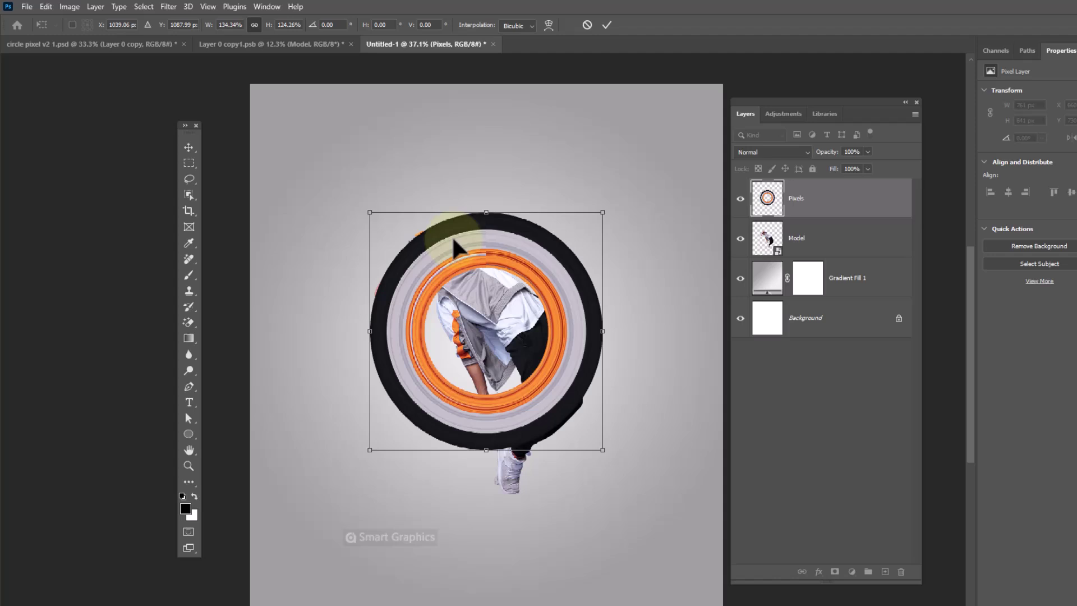
{"action": "left_click_drag", "start_coordinate": [486, 212], "coordinate": [420, 208]}
{"action": "left_click", "coordinate": [607, 26]}
{"action": "left_click_drag", "start_coordinate": [604, 218], "coordinate": [623, 204]}
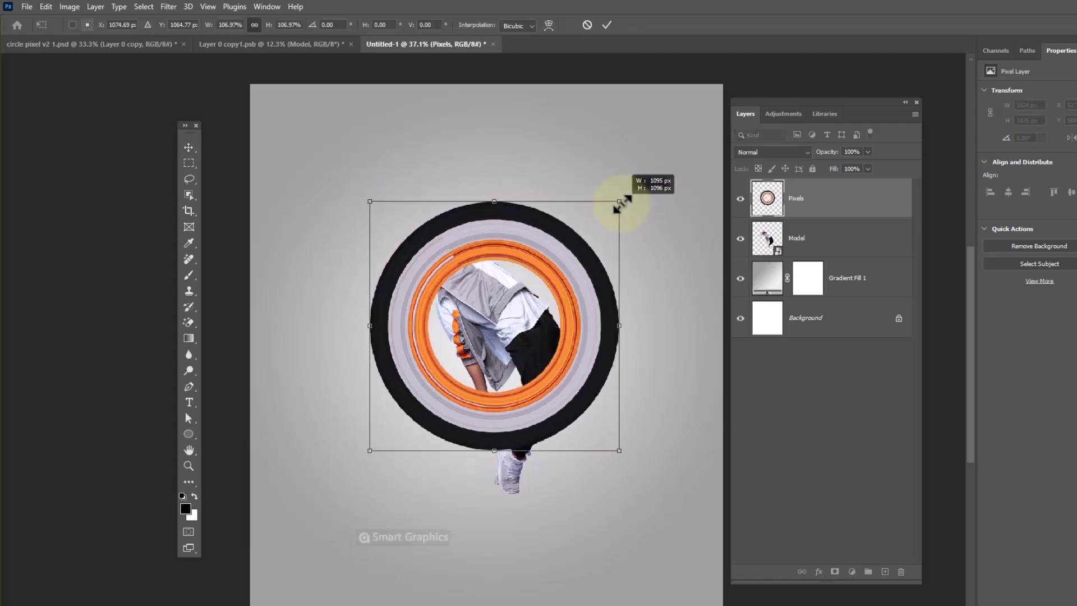
{"action": "left_click_drag", "start_coordinate": [370, 200], "coordinate": [375, 206]}
{"action": "key", "text": "Return"}
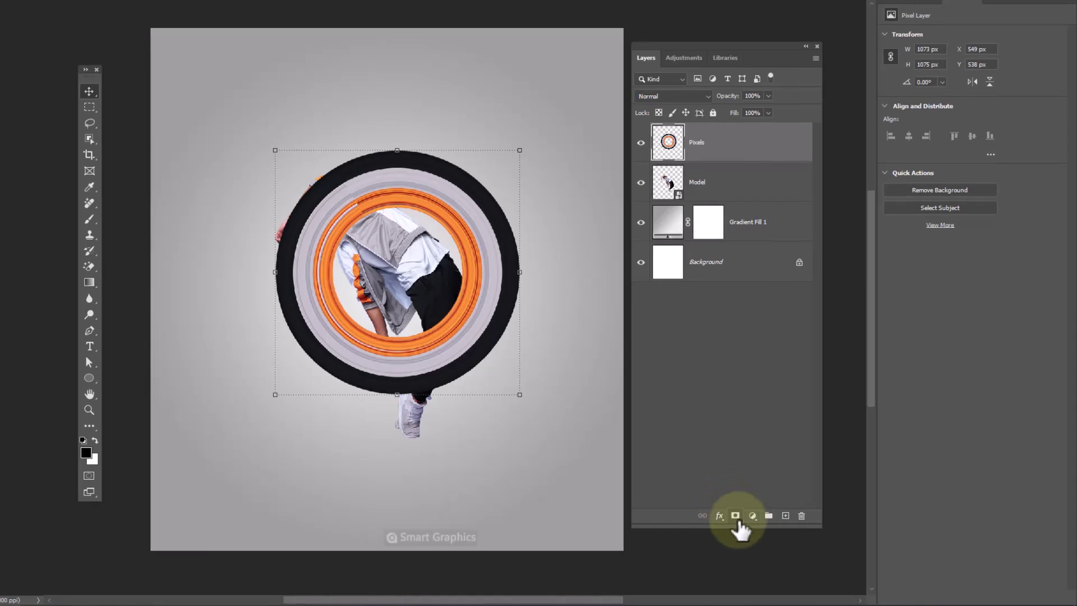
Step: Add a layer mask to the Pixels layer, load the Model layer's outline as a selection, and target the mask
{"action": "left_click", "coordinate": [735, 515]}
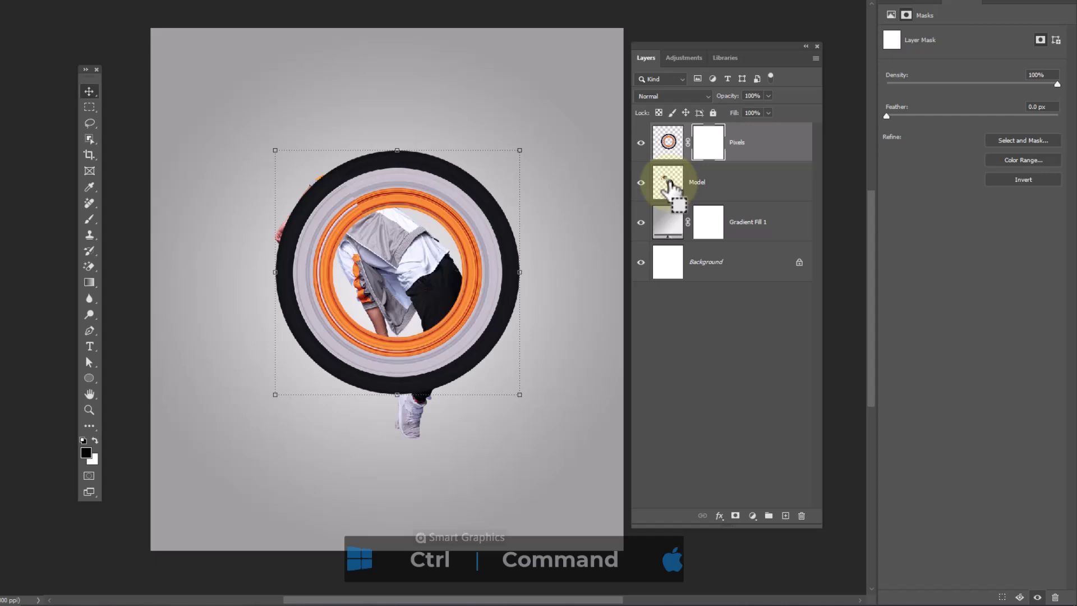
{"action": "left_click", "coordinate": [670, 182], "text": "ctrl"}
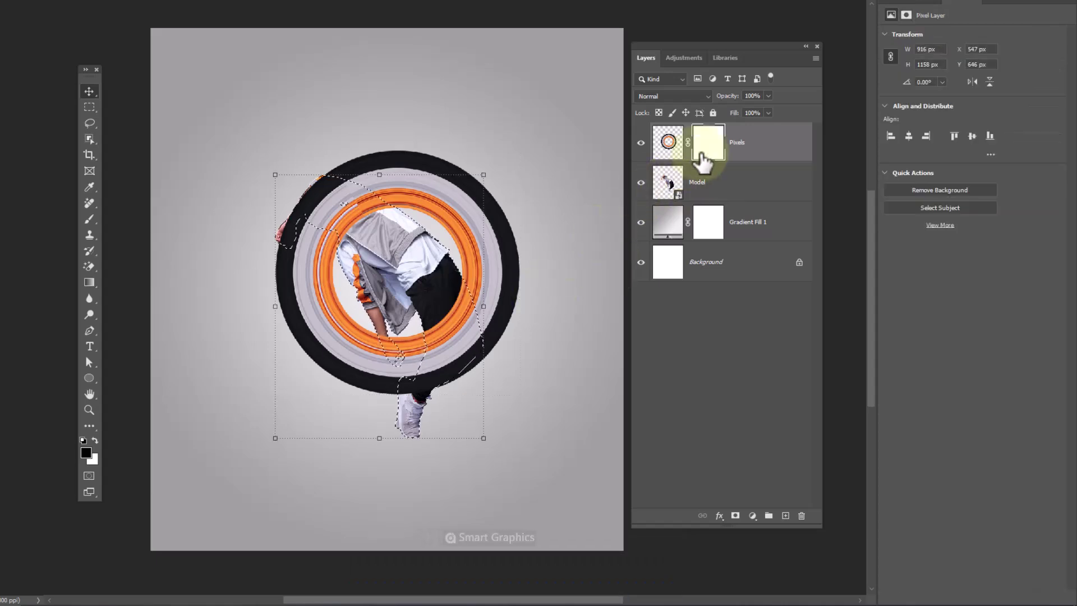
{"action": "left_click", "coordinate": [706, 144]}
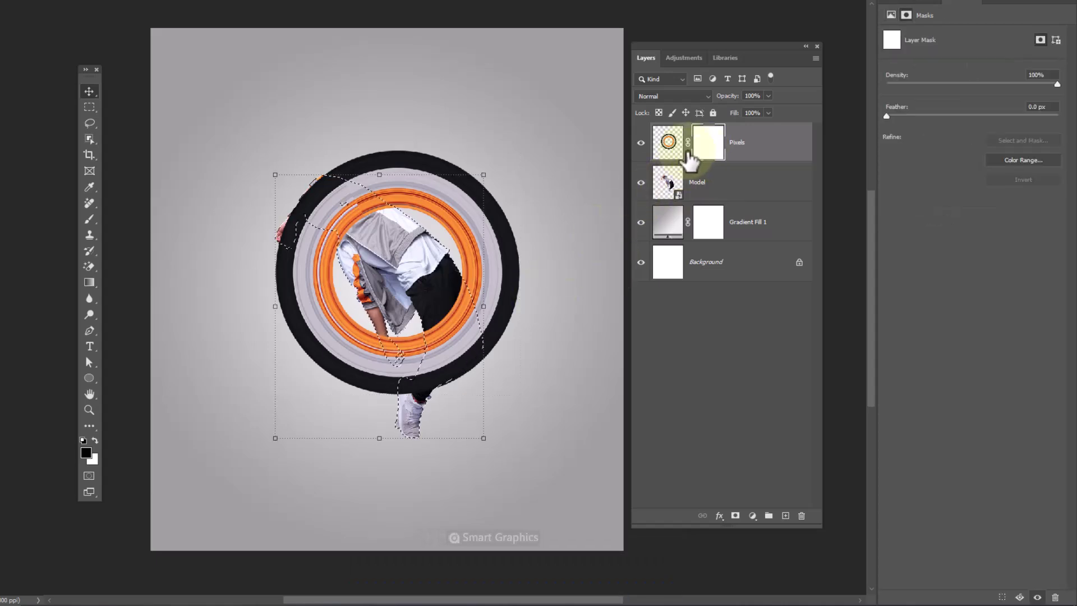
Step: Paint black on the Pixels mask with a hard round brush to reveal the model's head, arms and torso in front of the ring
{"action": "right_click", "coordinate": [89, 219]}
{"action": "left_click", "coordinate": [138, 219]}
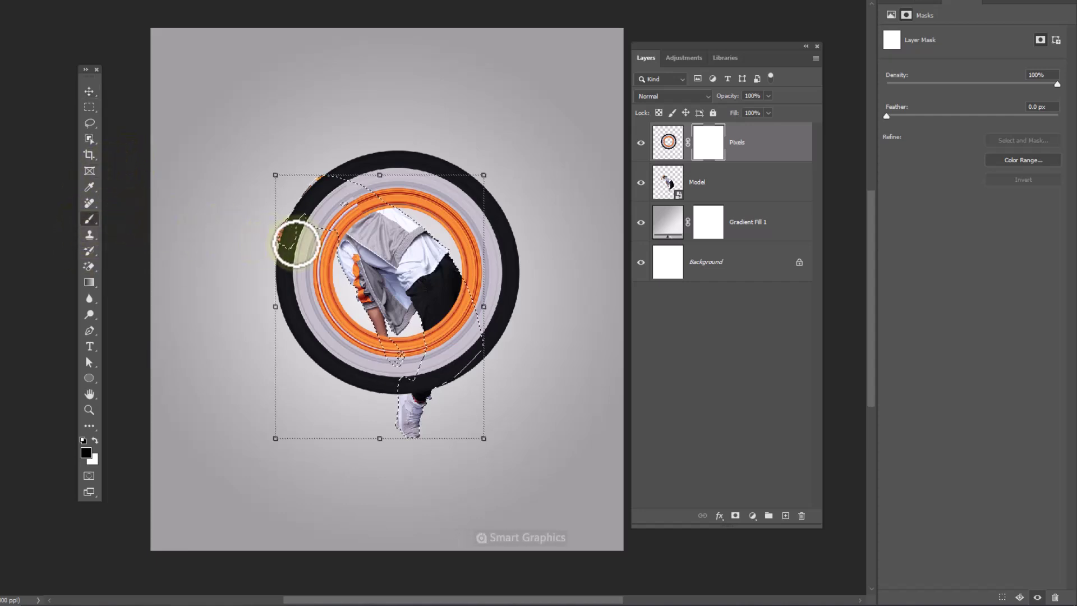
{"action": "right_click", "coordinate": [364, 259]}
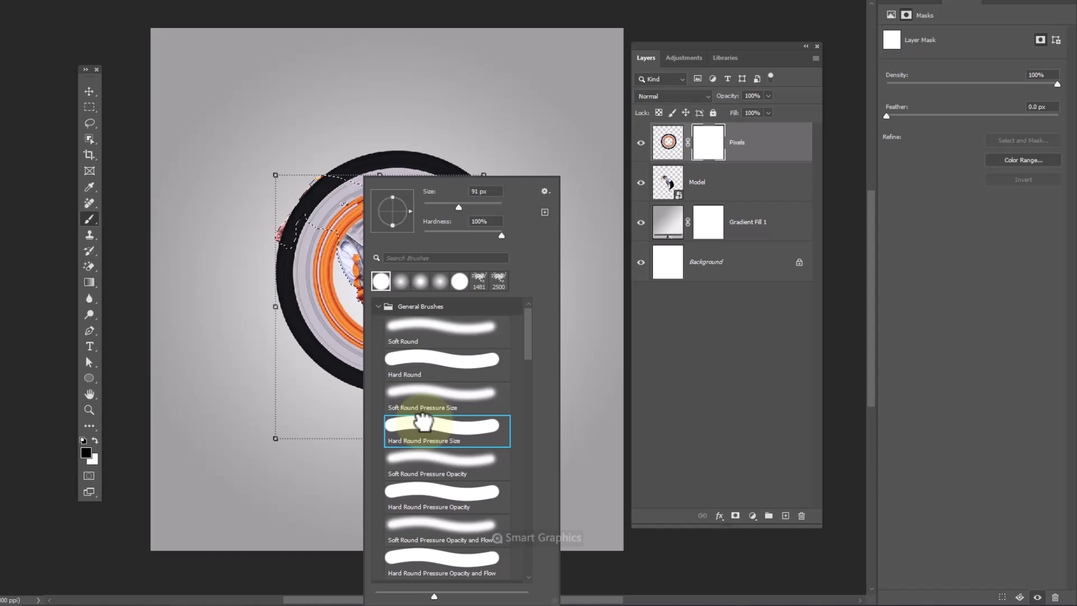
{"action": "double_click", "coordinate": [423, 422]}
{"action": "left_click_drag", "start_coordinate": [332, 228], "coordinate": [357, 239]}
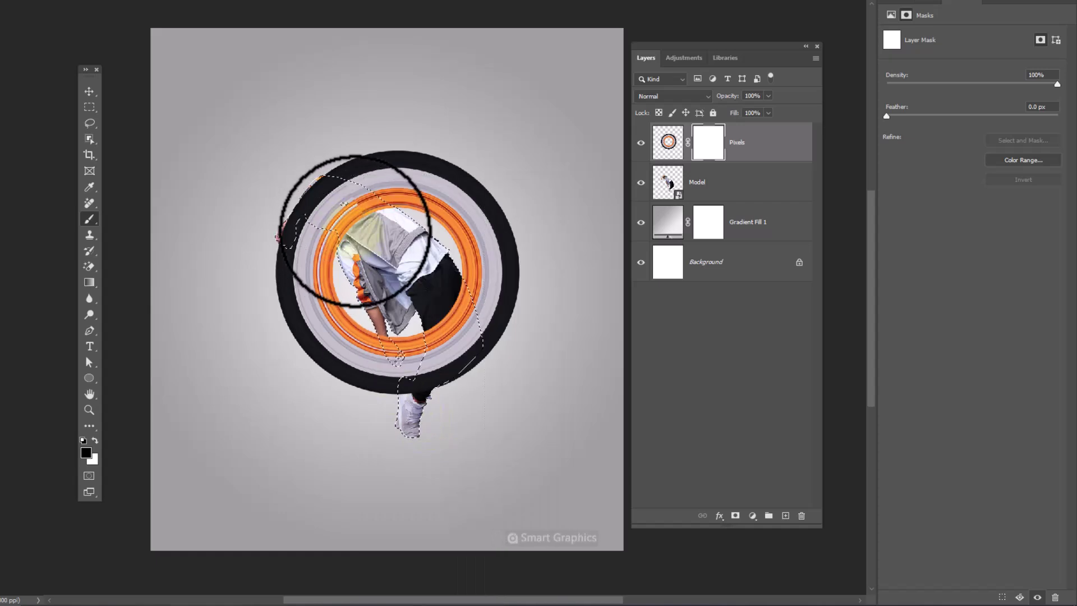
{"action": "mouse_move", "coordinate": [352, 203]}
{"action": "left_mouse_down"}
{"action": "mouse_move", "coordinate": [293, 211]}
{"action": "mouse_move", "coordinate": [339, 196]}
{"action": "left_mouse_up"}
{"action": "scroll", "coordinate": [375, 348], "scroll_direction": "up", "scroll_amount": 1}
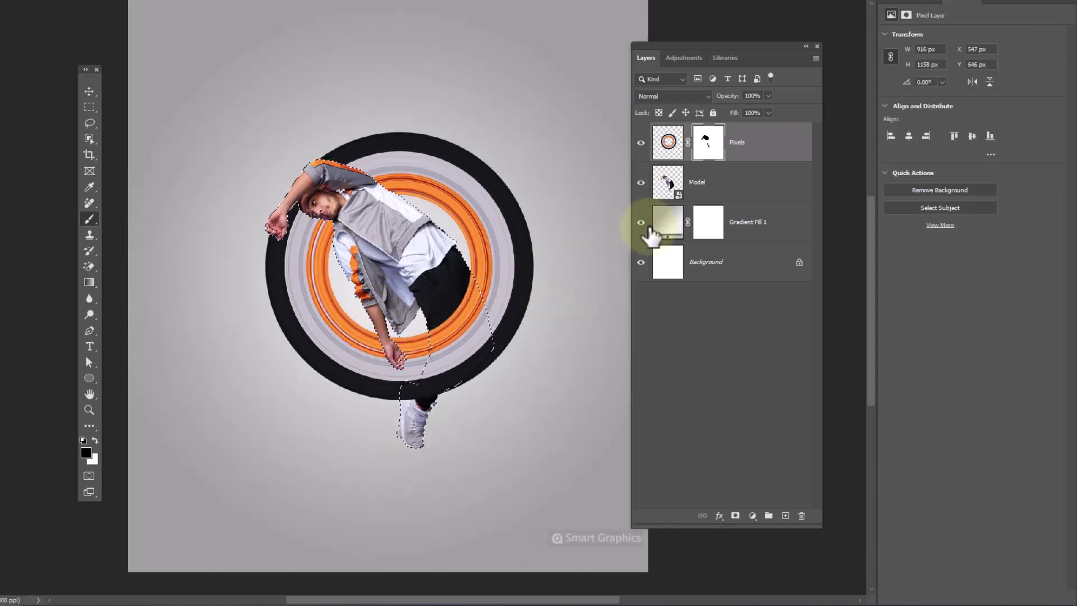
Step: Create a new layer named shadow above Pixels and clip it to the Pixels layer
{"action": "left_click", "coordinate": [785, 516]}
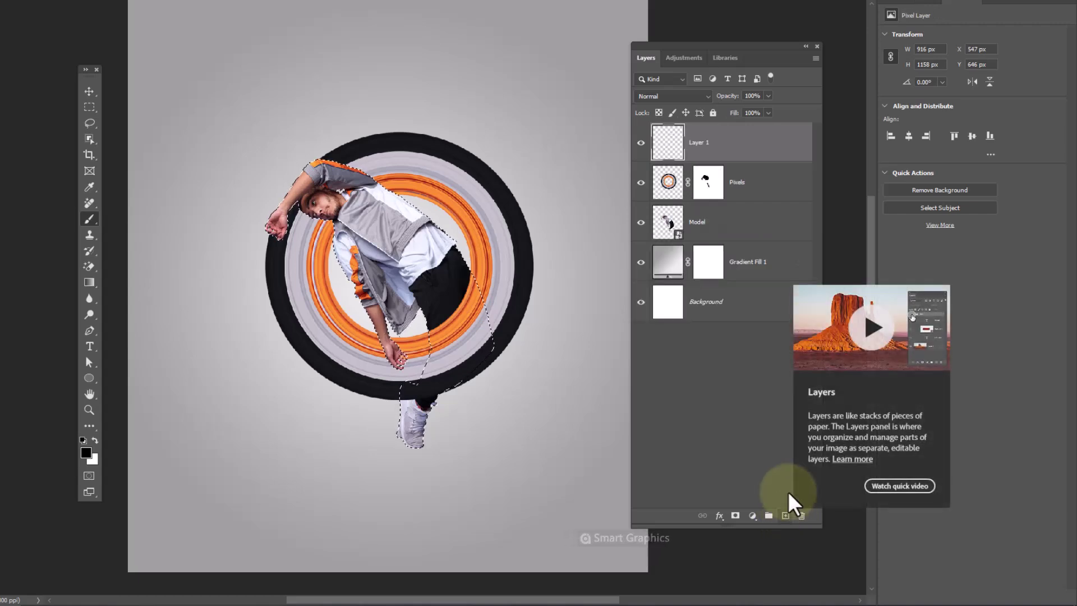
{"action": "double_click", "coordinate": [699, 145]}
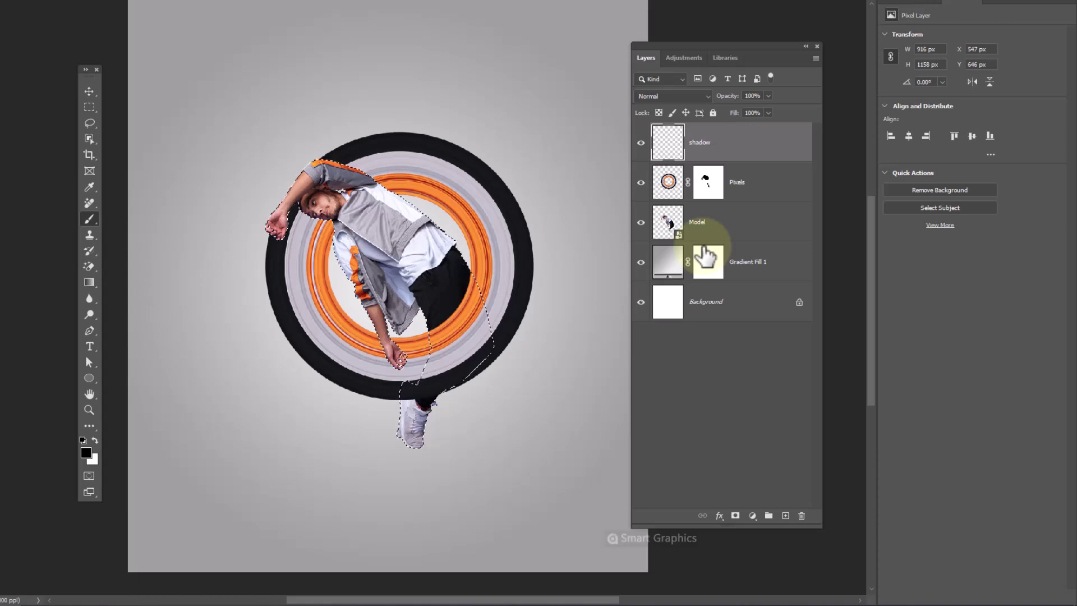
{"action": "left_click_drag", "start_coordinate": [706, 258], "coordinate": [732, 156]}
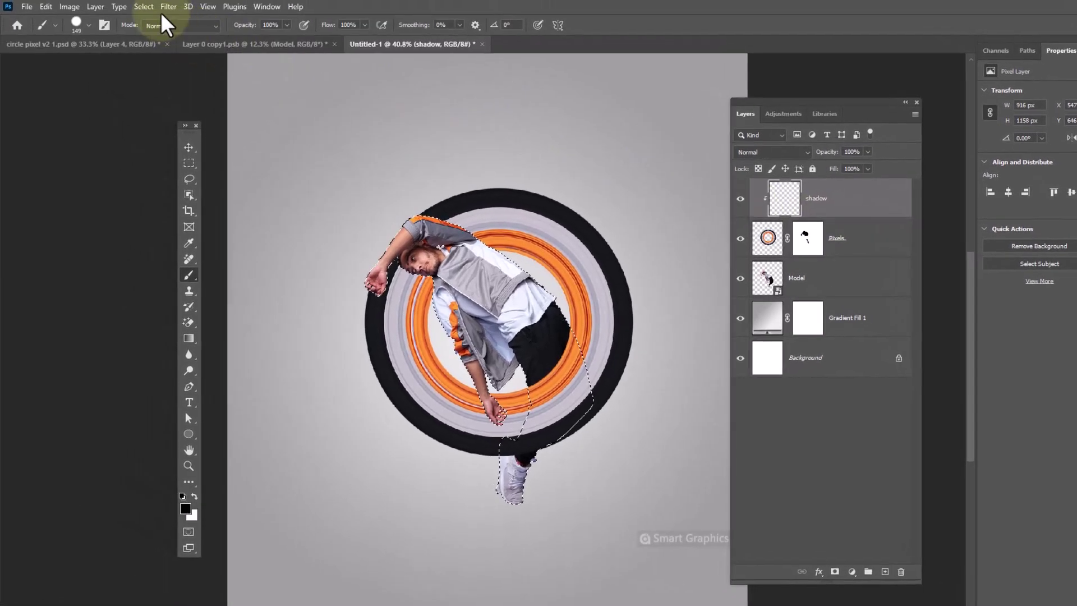
Step: Invert the selection and paint soft black shadows on the ring beside the model's arms and head, on the shadow layer
{"action": "left_click", "coordinate": [143, 7]}
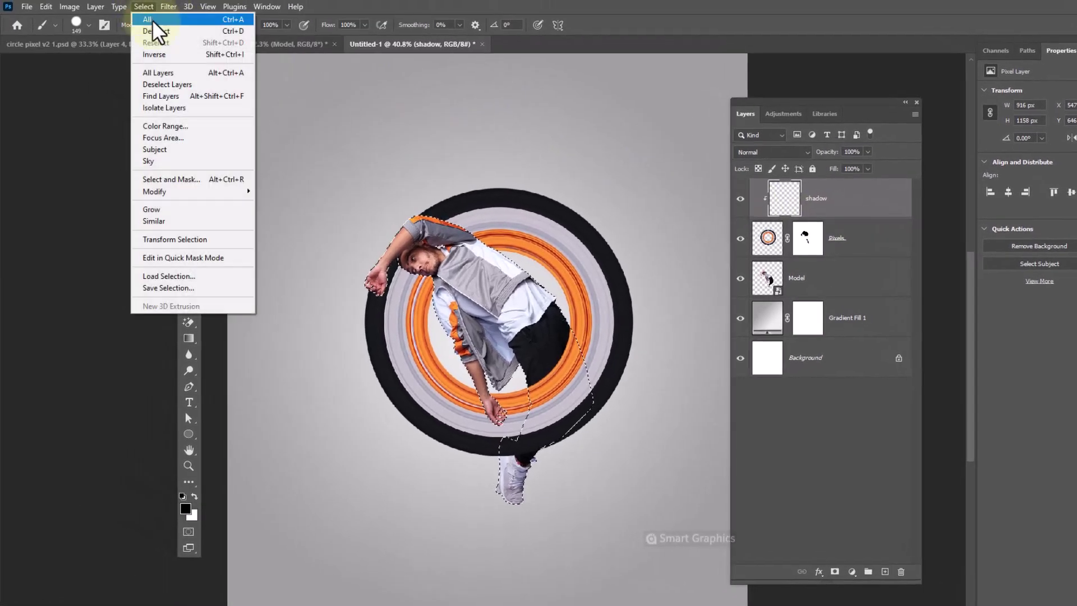
{"action": "left_click", "coordinate": [162, 54]}
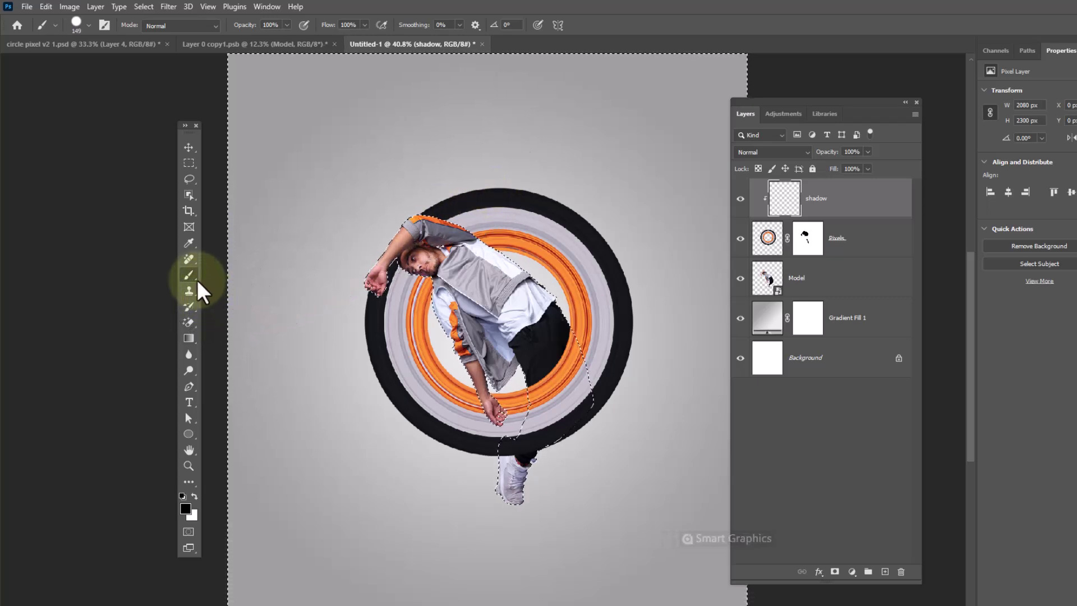
{"action": "right_click", "coordinate": [388, 283]}
{"action": "double_click", "coordinate": [457, 392]}
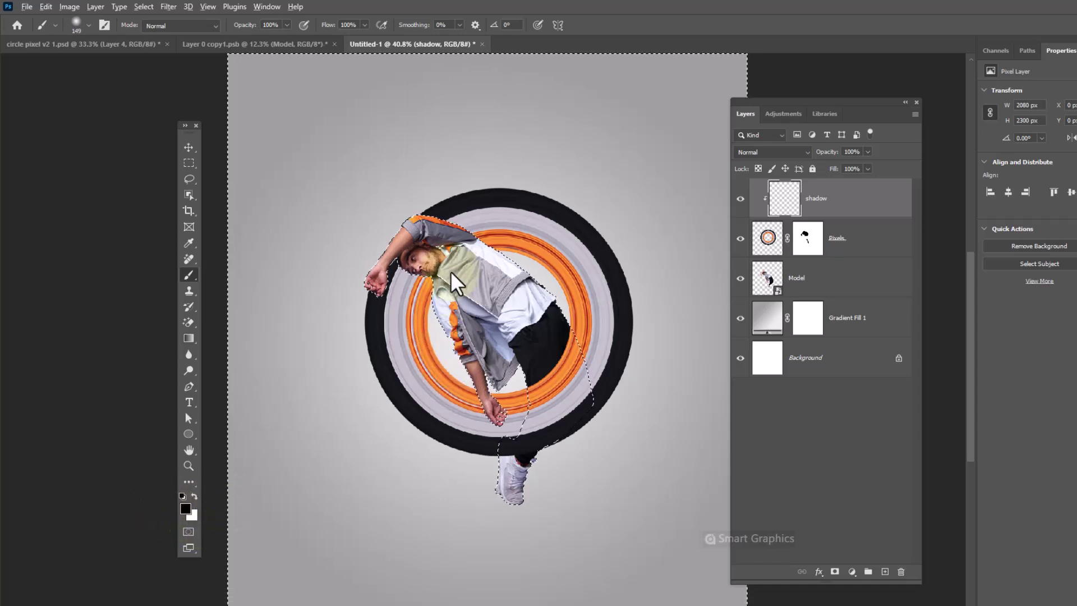
{"action": "left_click_drag", "start_coordinate": [457, 283], "coordinate": [471, 271]}
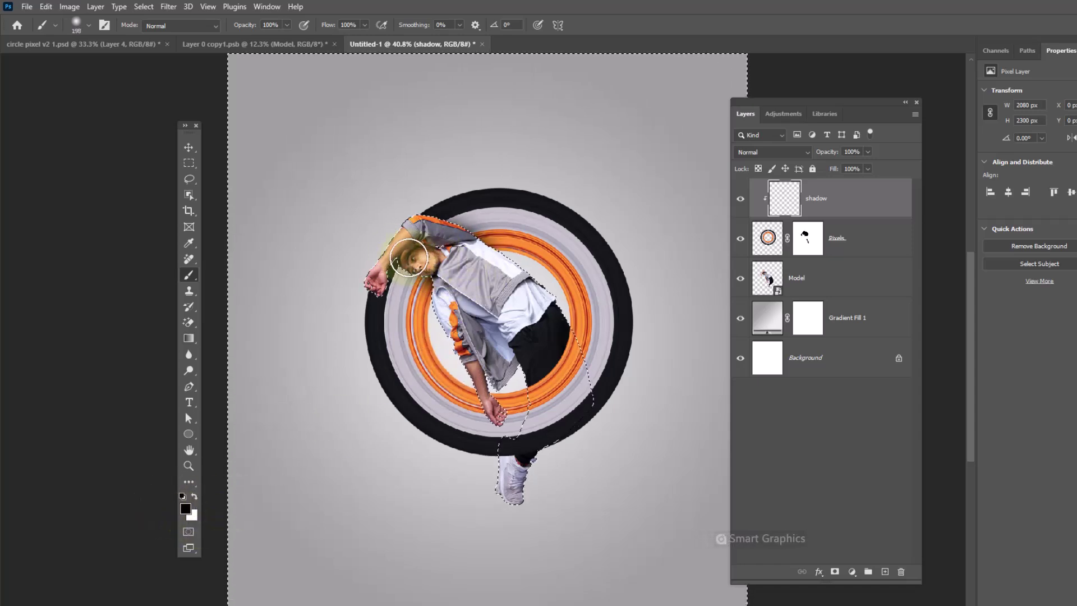
{"action": "mouse_move", "coordinate": [413, 248]}
{"action": "left_mouse_down"}
{"action": "mouse_move", "coordinate": [375, 254]}
{"action": "mouse_move", "coordinate": [372, 280]}
{"action": "left_mouse_up"}
{"action": "left_click_drag", "start_coordinate": [493, 355], "coordinate": [478, 356]}
{"action": "mouse_move", "coordinate": [489, 399]}
{"action": "left_mouse_down"}
{"action": "mouse_move", "coordinate": [497, 413]}
{"action": "mouse_move", "coordinate": [487, 384]}
{"action": "mouse_move", "coordinate": [521, 358]}
{"action": "left_mouse_up"}
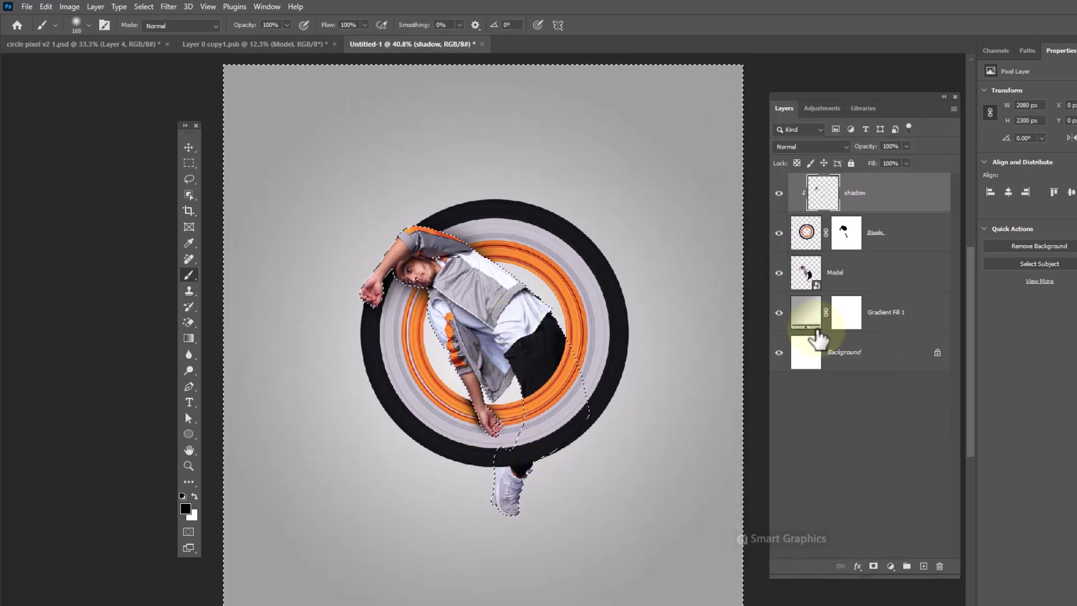
Step: Create another new layer above shadow, clip it to Pixels, and set its blend mode to Divide
{"action": "left_click", "coordinate": [923, 566]}
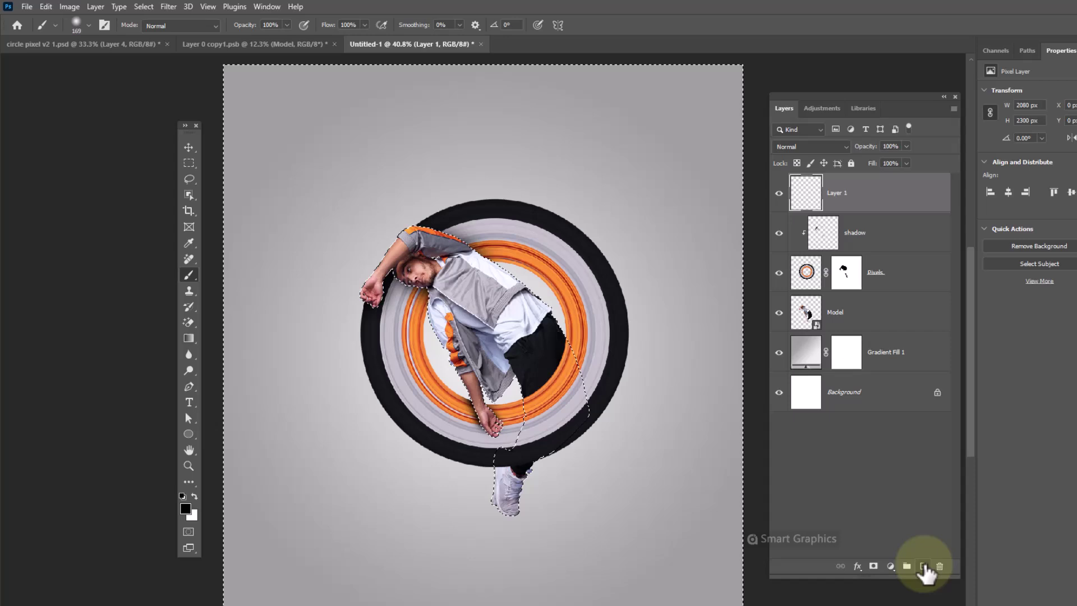
{"action": "left_click", "coordinate": [883, 207], "text": "alt"}
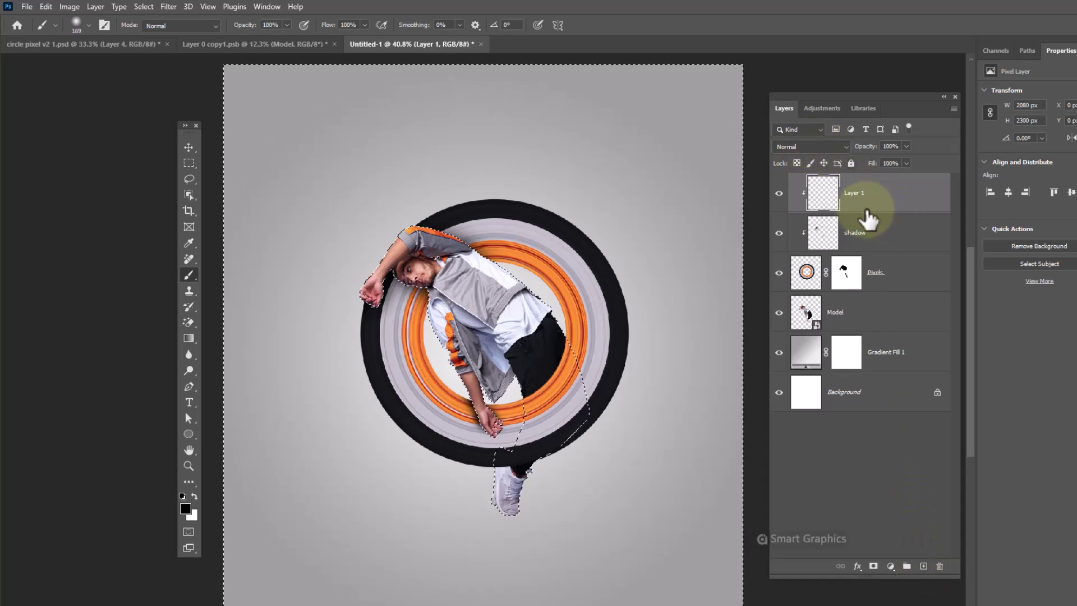
{"action": "left_click", "coordinate": [822, 149]}
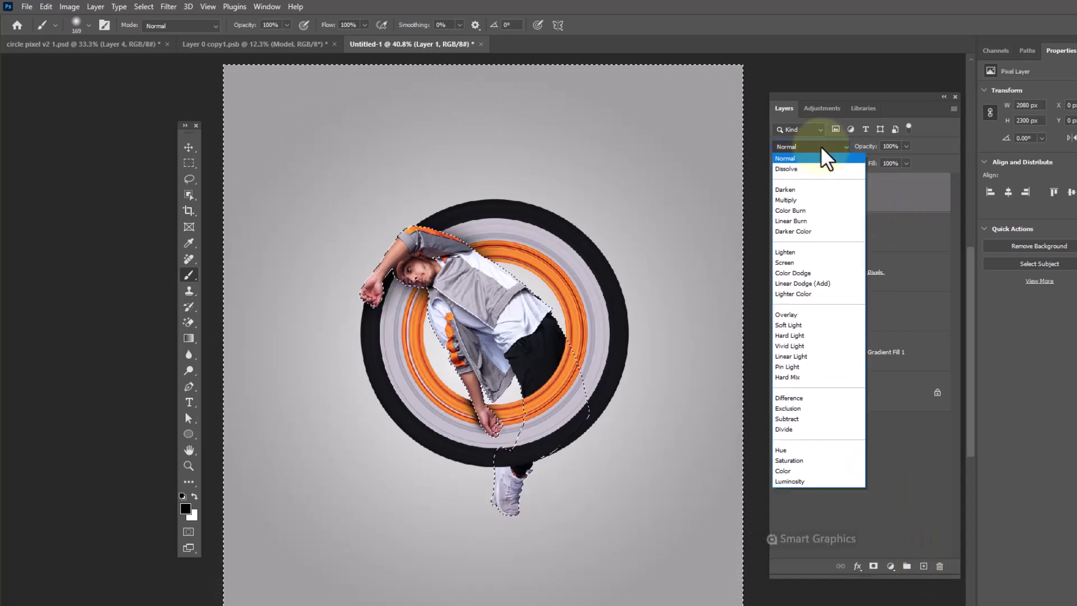
{"action": "left_click", "coordinate": [785, 432]}
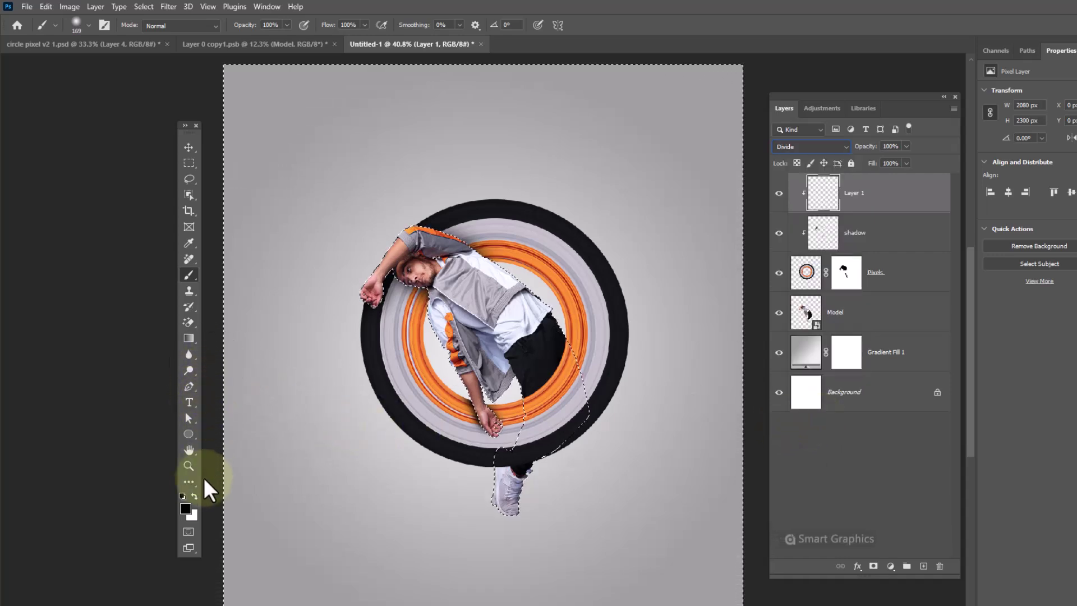
Step: Sample light grey from the ring, paint soft highlights on the ring's upper-right and lower-left areas, and clear the selection
{"action": "left_click", "coordinate": [186, 508]}
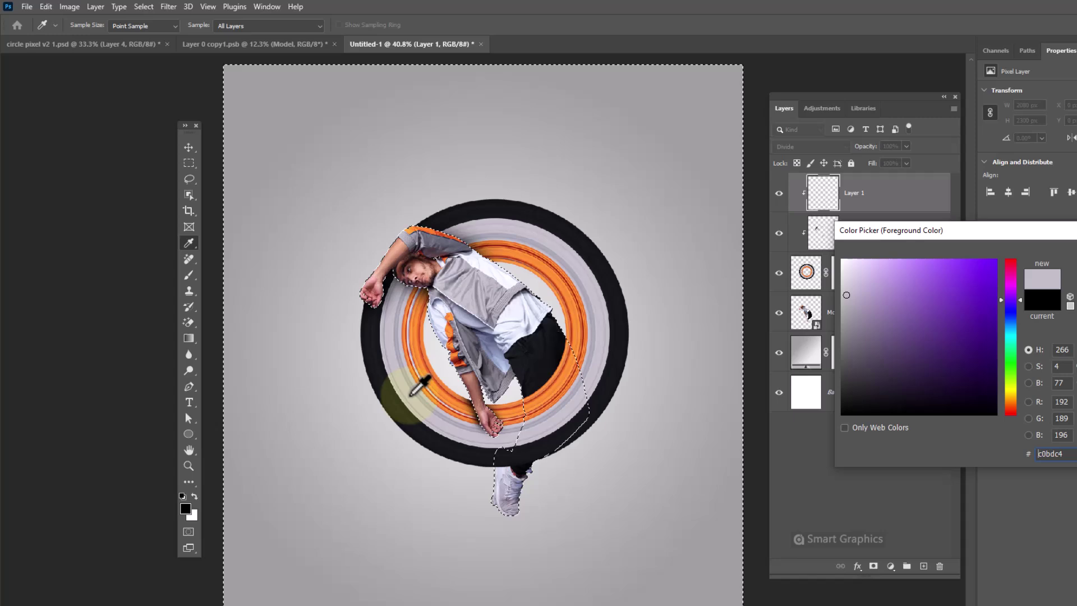
{"action": "left_click", "coordinate": [411, 394]}
{"action": "key", "text": "Return"}
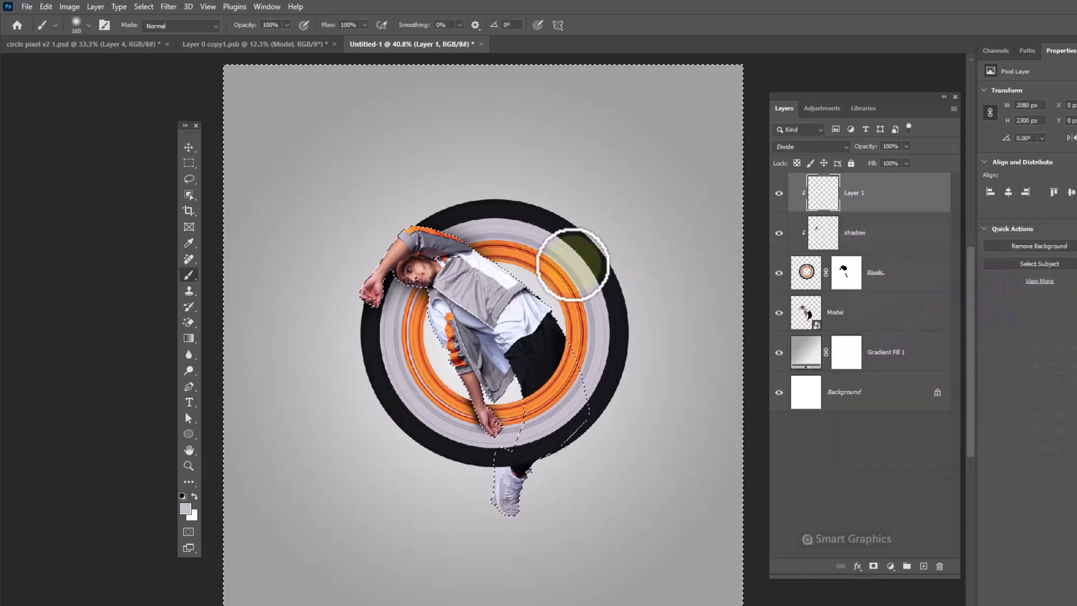
{"action": "mouse_move", "coordinate": [574, 262]}
{"action": "left_mouse_down"}
{"action": "mouse_move", "coordinate": [545, 282]}
{"action": "mouse_move", "coordinate": [581, 290]}
{"action": "left_mouse_up"}
{"action": "left_click", "coordinate": [583, 269]}
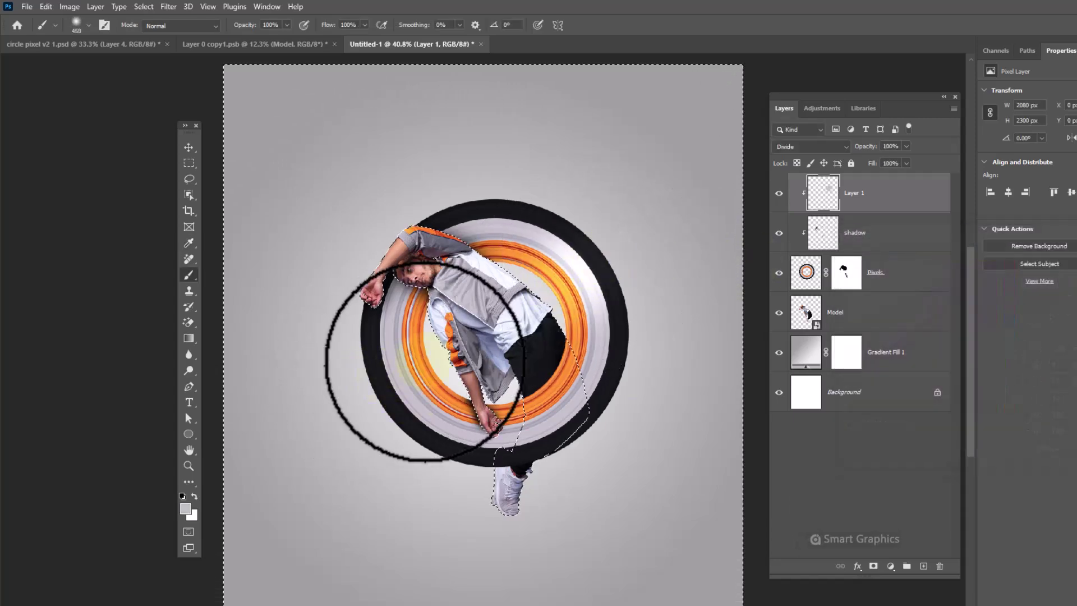
{"action": "left_click", "coordinate": [393, 375]}
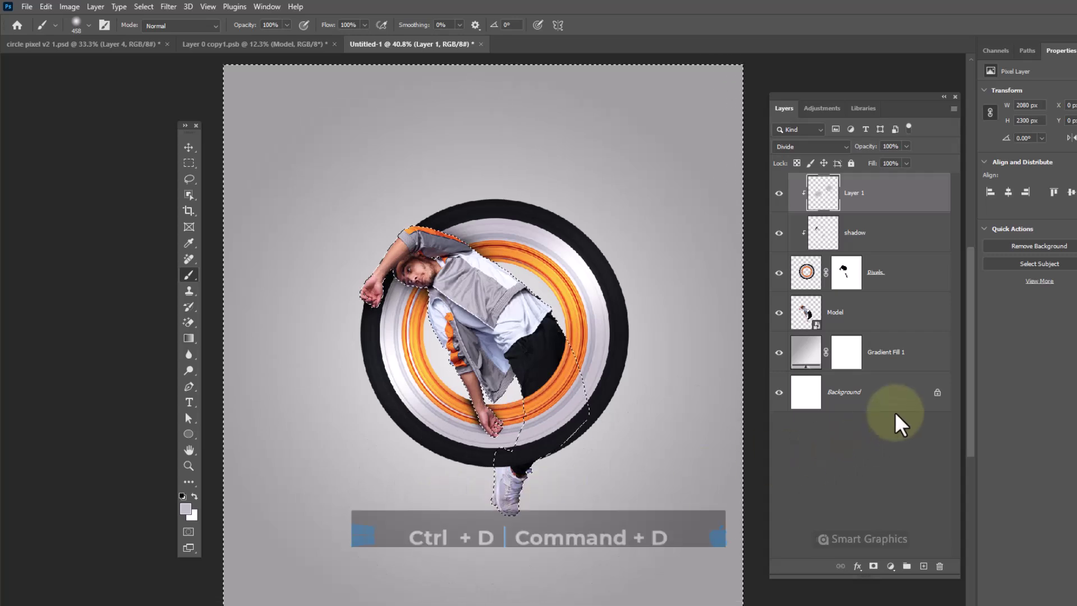
{"action": "key", "text": "ctrl+d"}
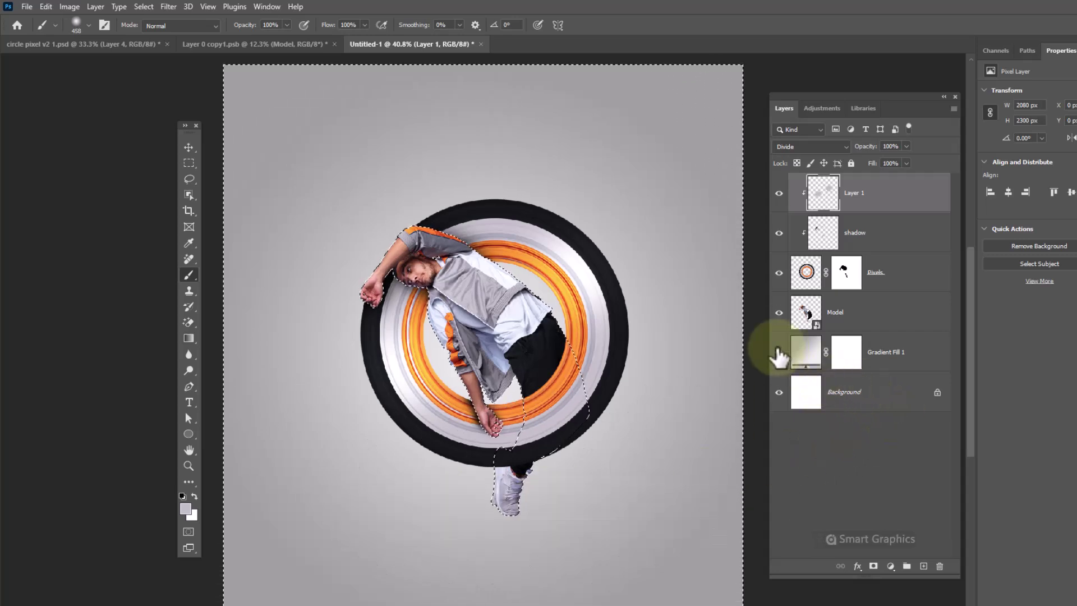
Step: Group the Model, Pixels, shadow and highlight layers together and duplicate the group
{"action": "left_click", "coordinate": [876, 323], "text": "shift"}
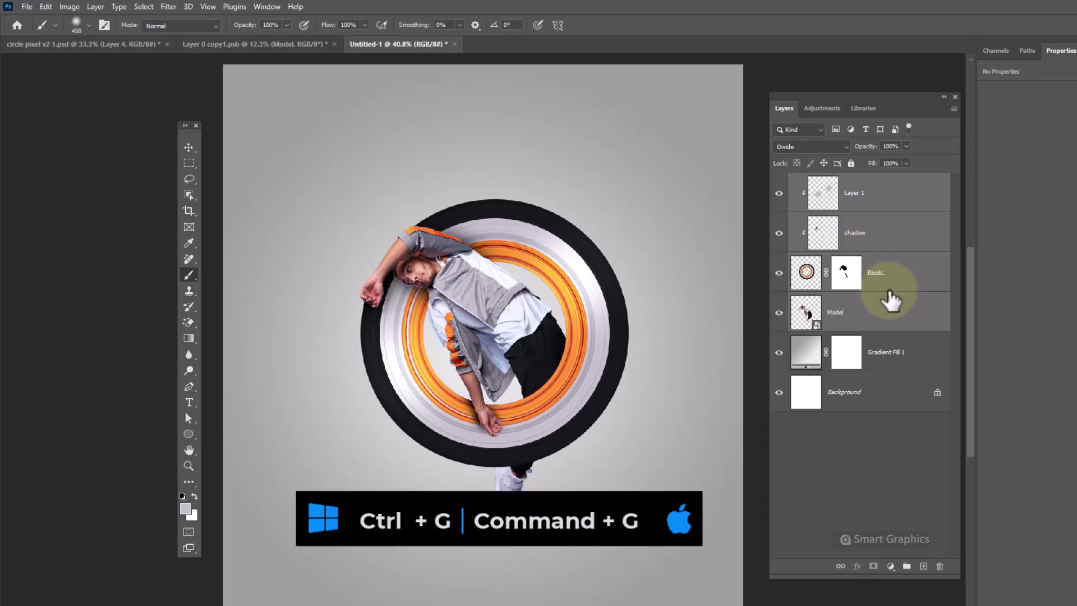
{"action": "key", "text": "ctrl+g"}
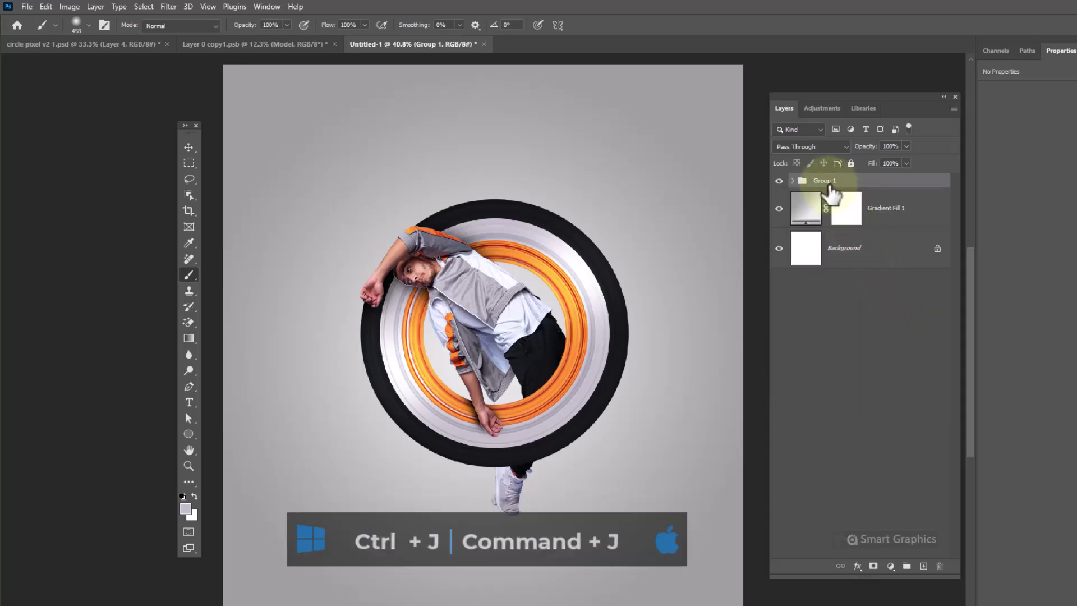
{"action": "key", "text": "ctrl+j"}
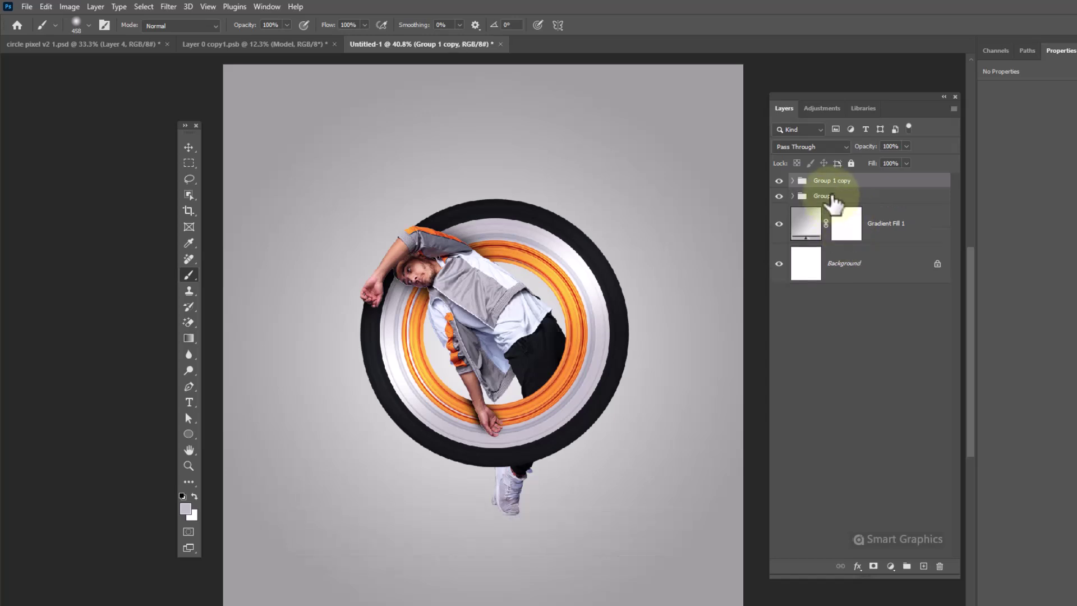
Step: Merge the lower of the two groups, Group 1, into a single layer
{"action": "left_click", "coordinate": [832, 196]}
{"action": "right_click", "coordinate": [835, 197]}
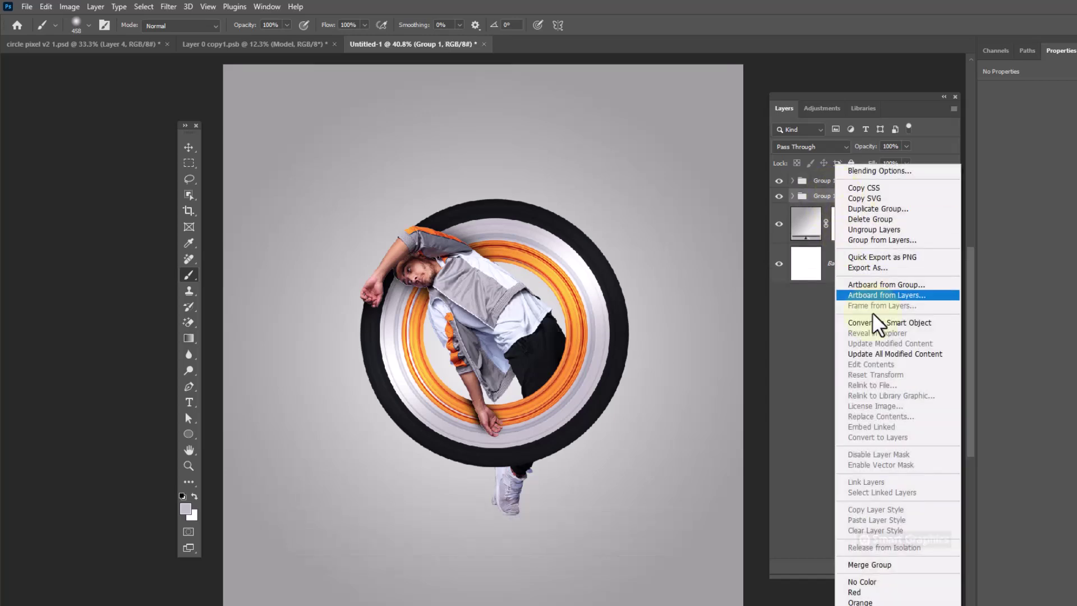
{"action": "left_click", "coordinate": [874, 564]}
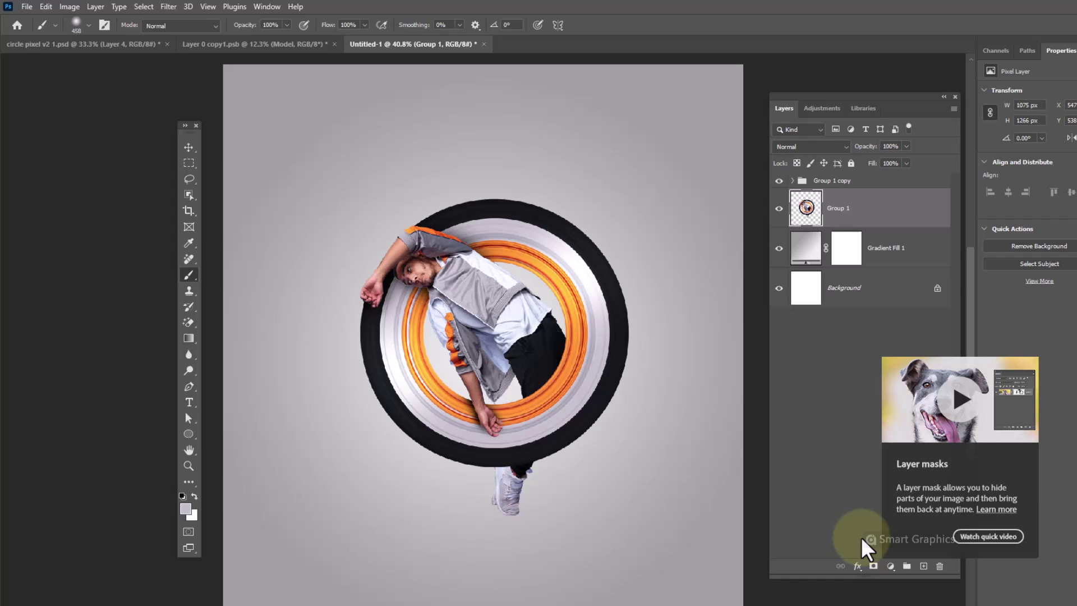
Step: Flip the merged Group 1 layer vertically and move it straight down below the dancer's shoe as a mirrored reflection
{"action": "key", "text": "ctrl+t"}
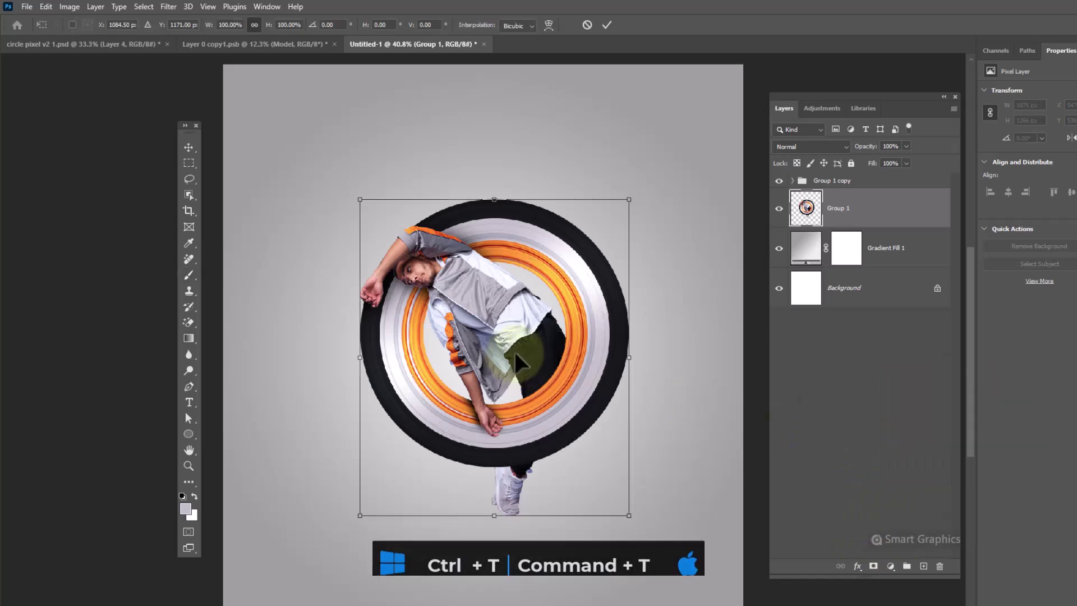
{"action": "right_click", "coordinate": [511, 284]}
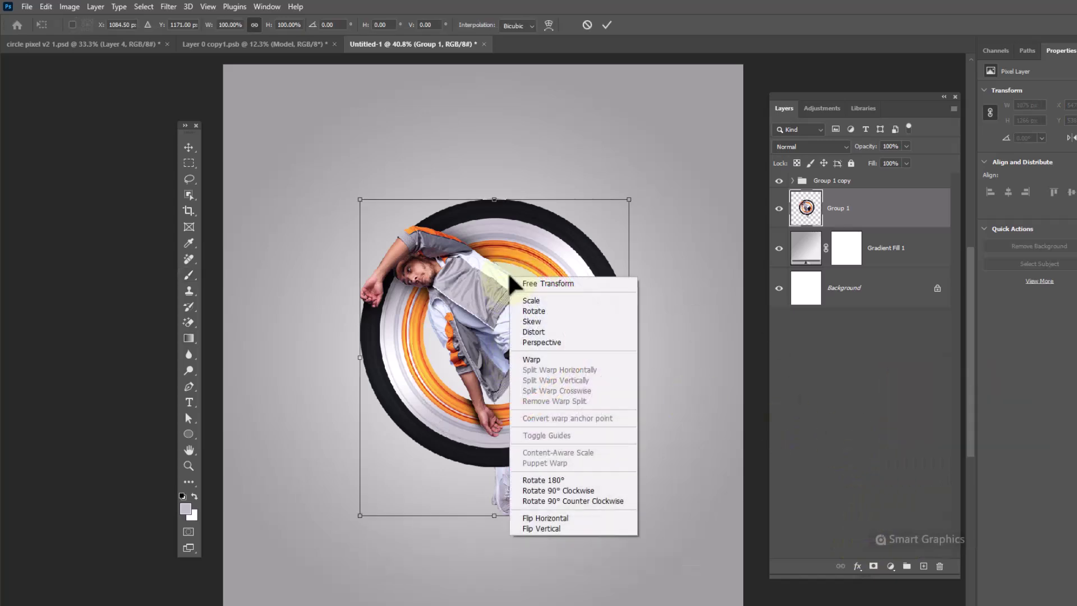
{"action": "left_click", "coordinate": [555, 529]}
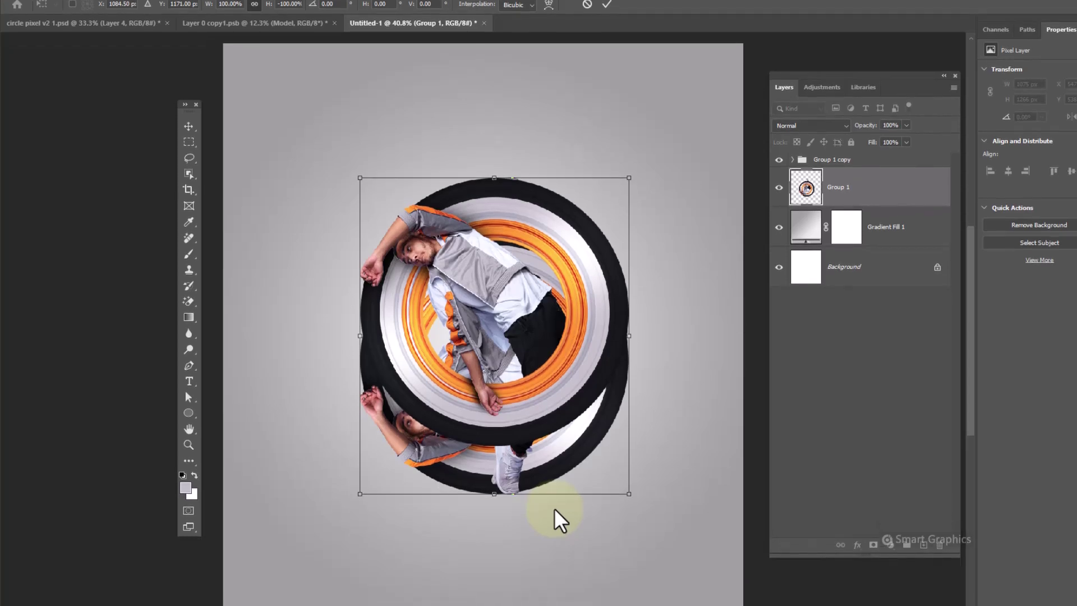
{"action": "mouse_move", "coordinate": [507, 235]}
{"action": "left_mouse_down"}
{"action": "mouse_move", "coordinate": [505, 493]}
{"action": "mouse_move", "coordinate": [512, 461]}
{"action": "mouse_move", "coordinate": [492, 444]}
{"action": "mouse_move", "coordinate": [507, 555]}
{"action": "left_mouse_up"}
Step: Add a black layer mask to the reflection and paint on it with a large soft white brush to reveal it fading downward
{"action": "key", "text": "b"}
{"action": "scroll", "coordinate": [644, 312], "scroll_direction": "down", "scroll_amount": 1}
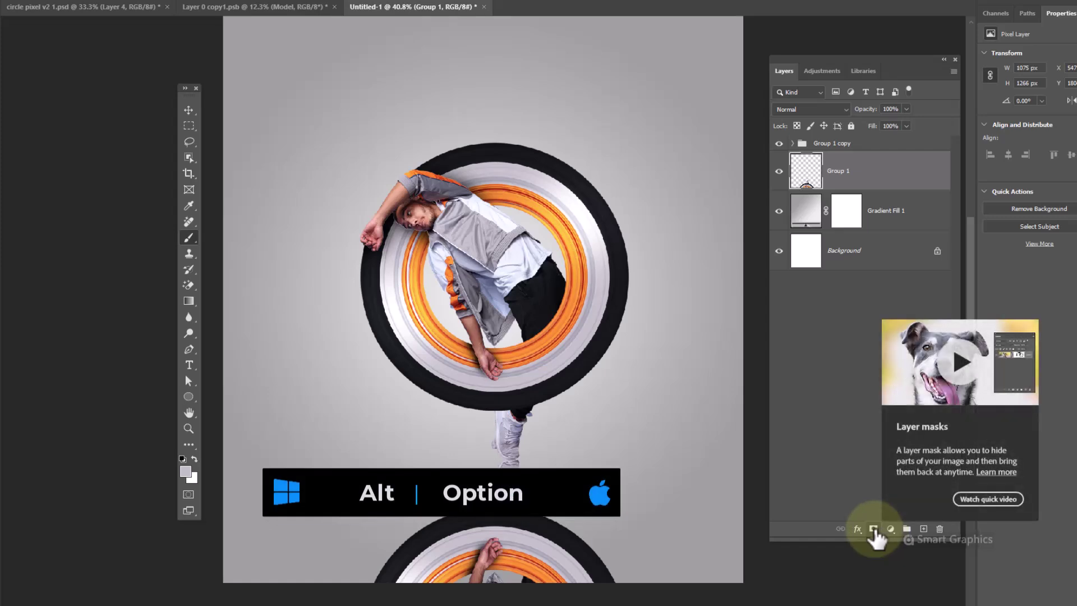
{"action": "left_click", "coordinate": [873, 529], "text": "alt"}
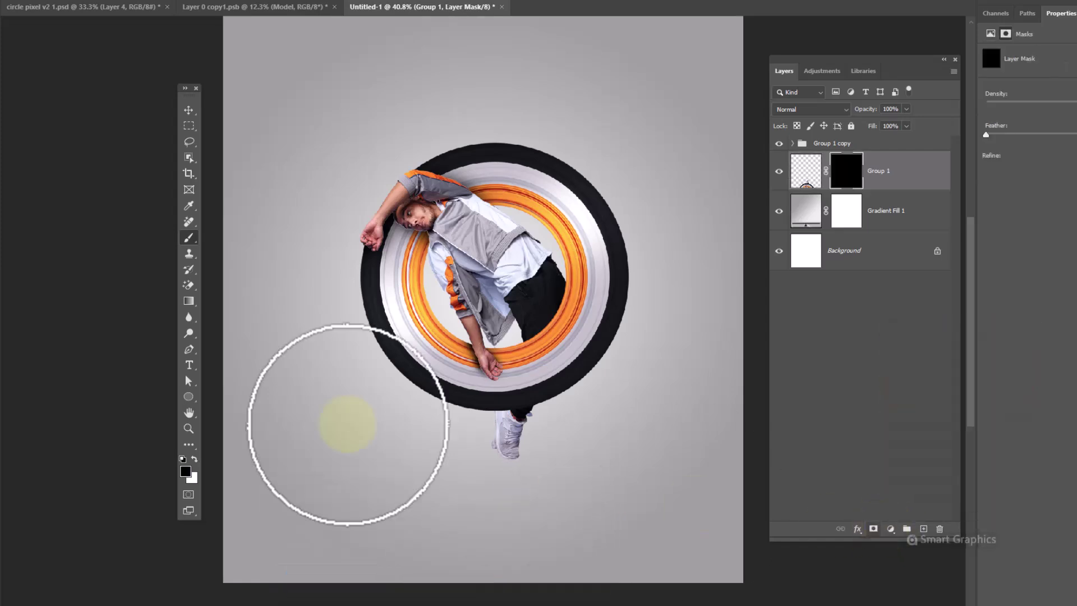
{"action": "left_click_drag", "start_coordinate": [388, 458], "coordinate": [628, 466]}
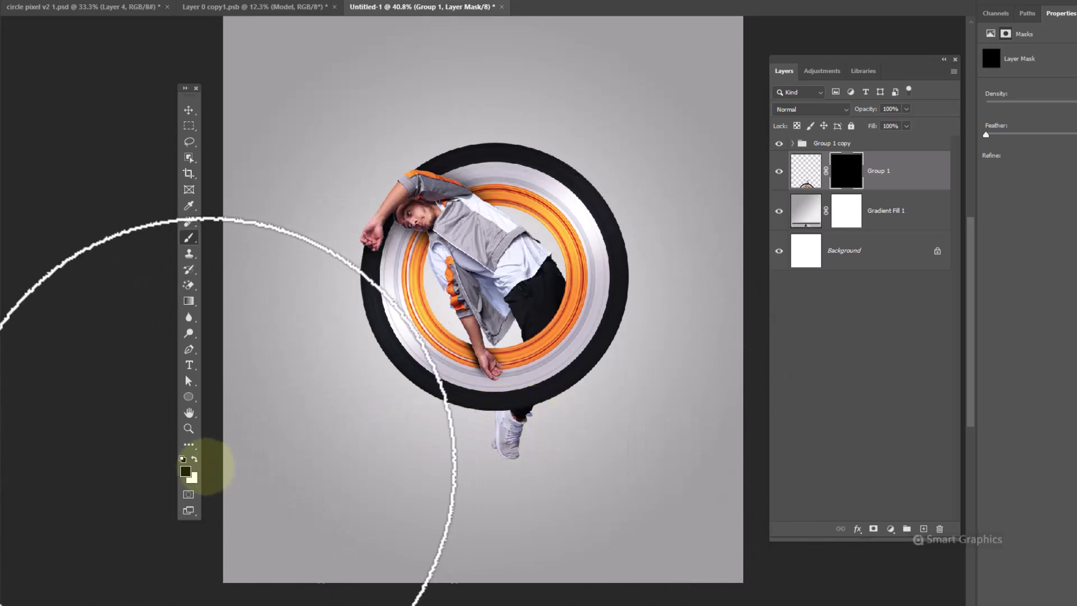
{"action": "left_click", "coordinate": [194, 459]}
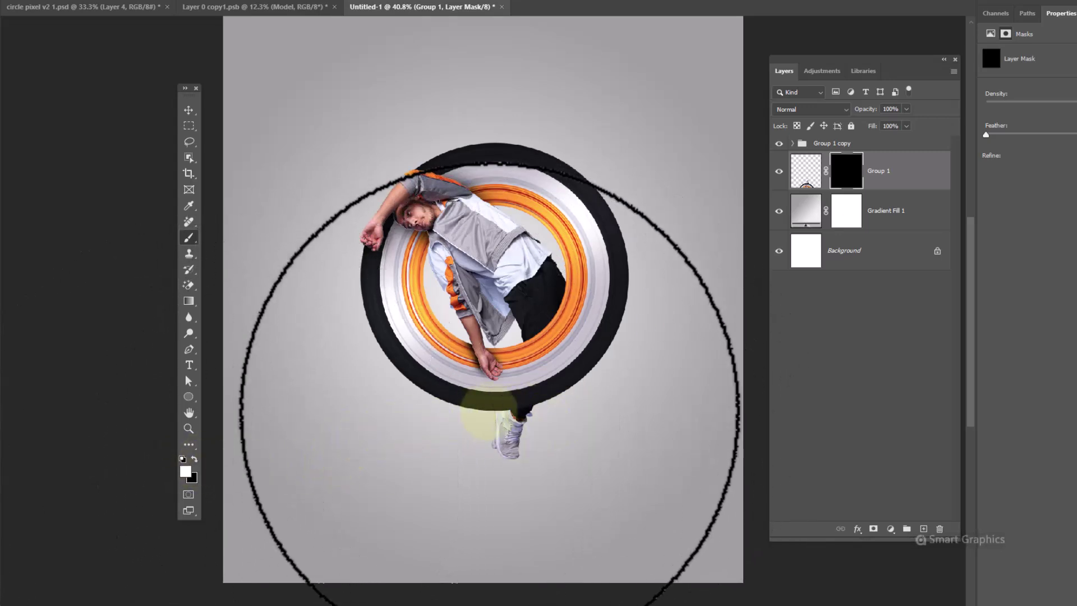
{"action": "left_click", "coordinate": [491, 416]}
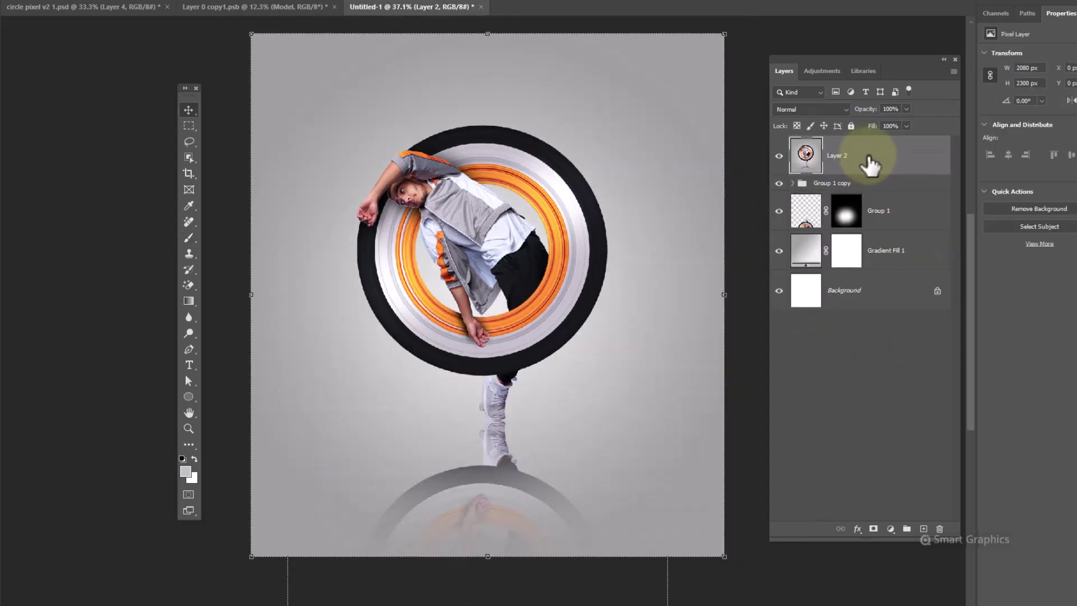
Step: Convert the stamped composite, Layer 2, to a smart object and set its Camera Raw Filter temperature to -8
{"action": "right_click", "coordinate": [867, 167]}
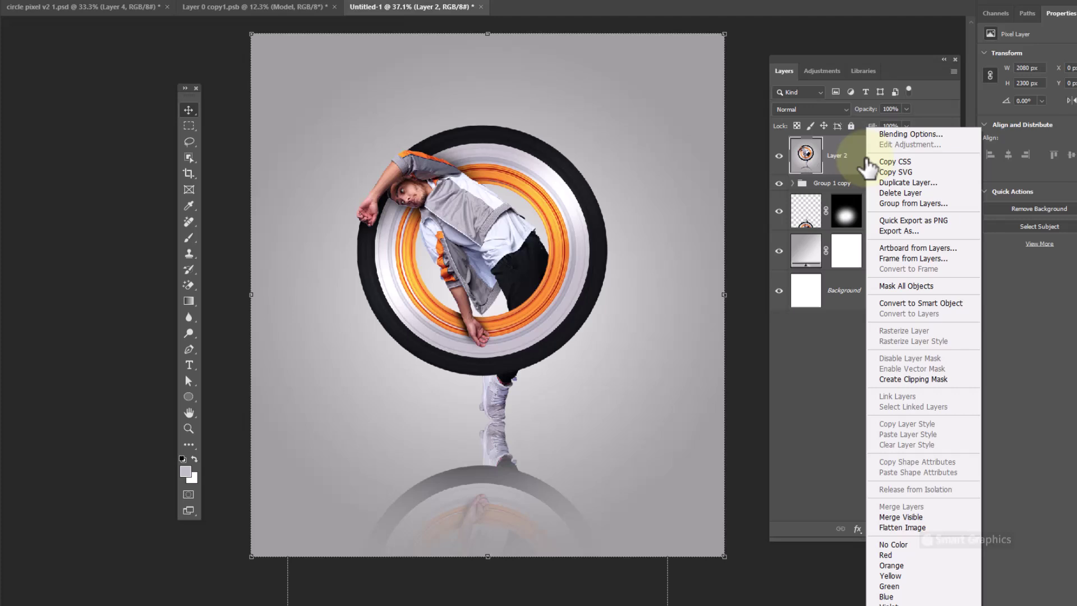
{"action": "left_click", "coordinate": [897, 304]}
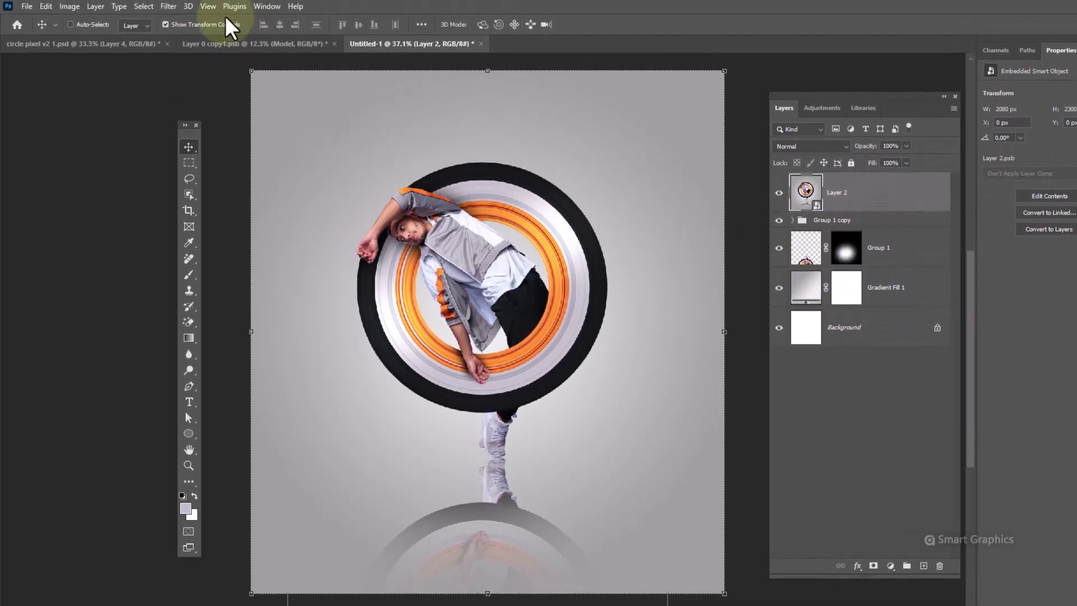
{"action": "left_click", "coordinate": [168, 6]}
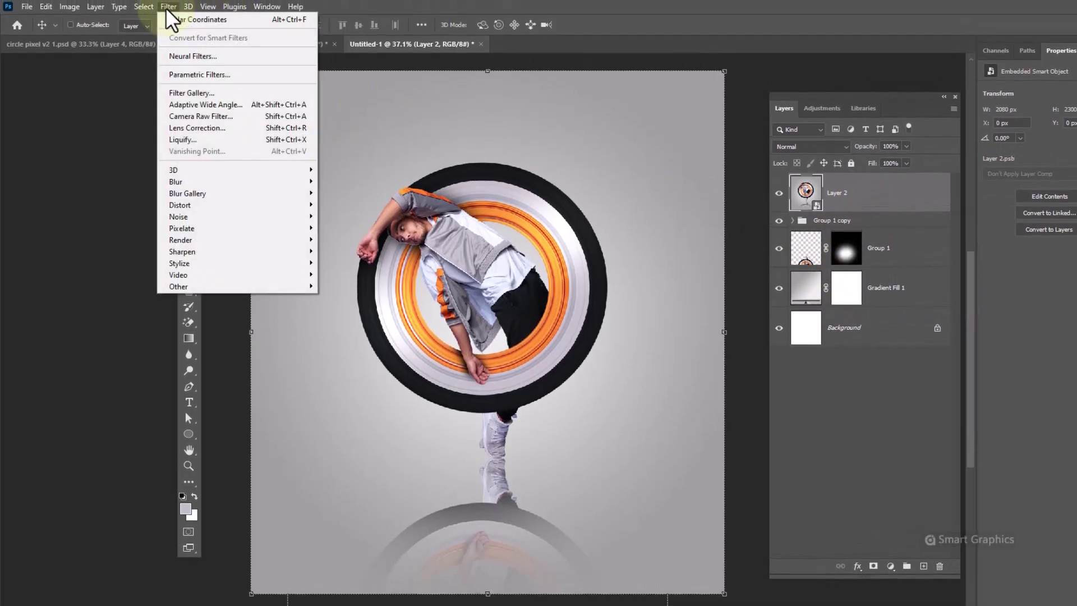
{"action": "left_click", "coordinate": [213, 117]}
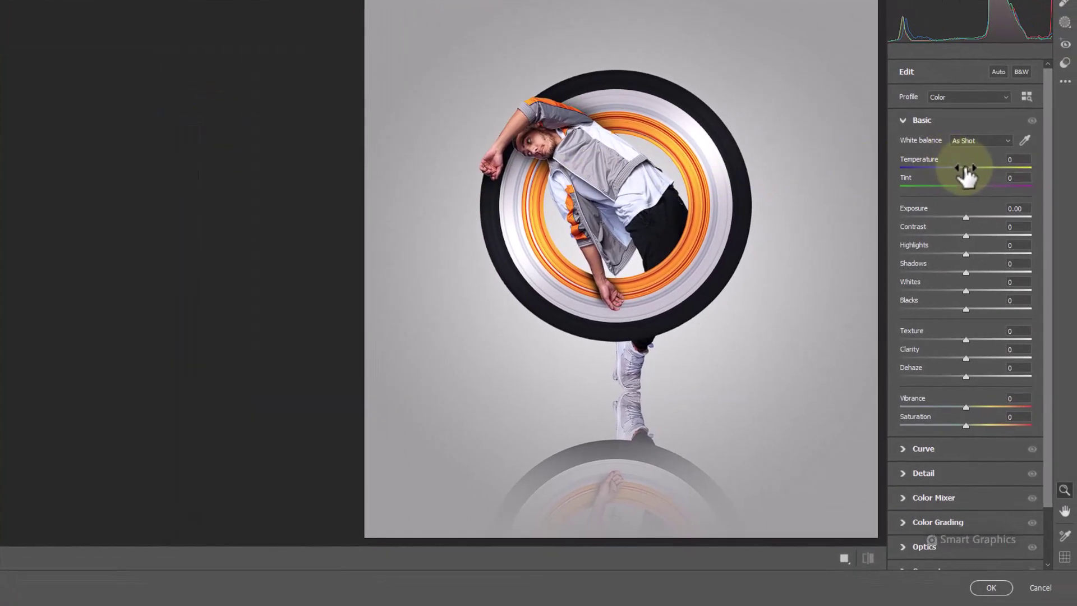
{"action": "left_click_drag", "start_coordinate": [965, 175], "coordinate": [962, 176]}
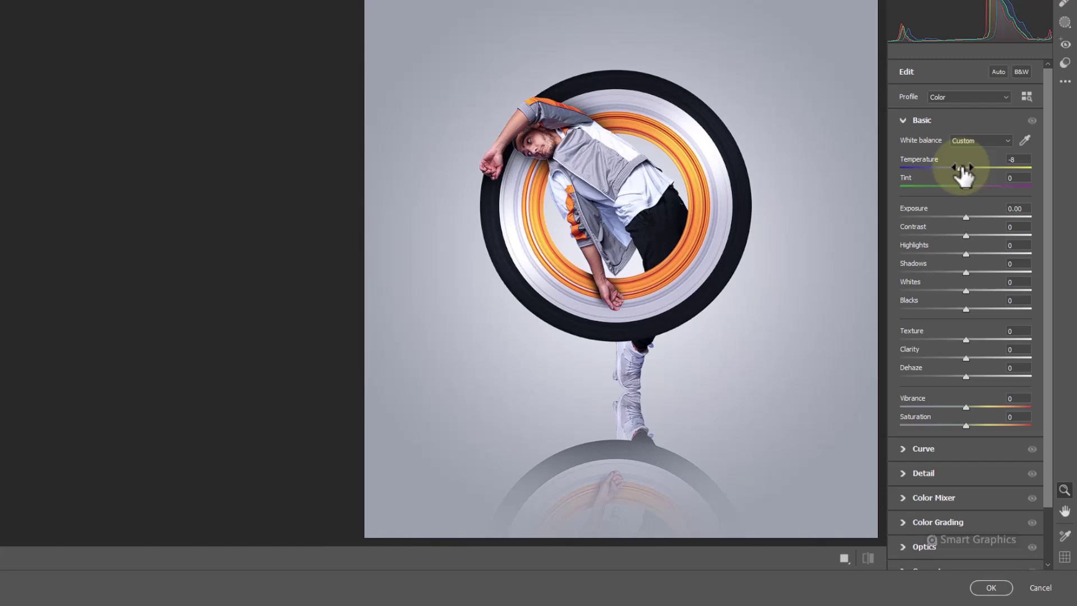